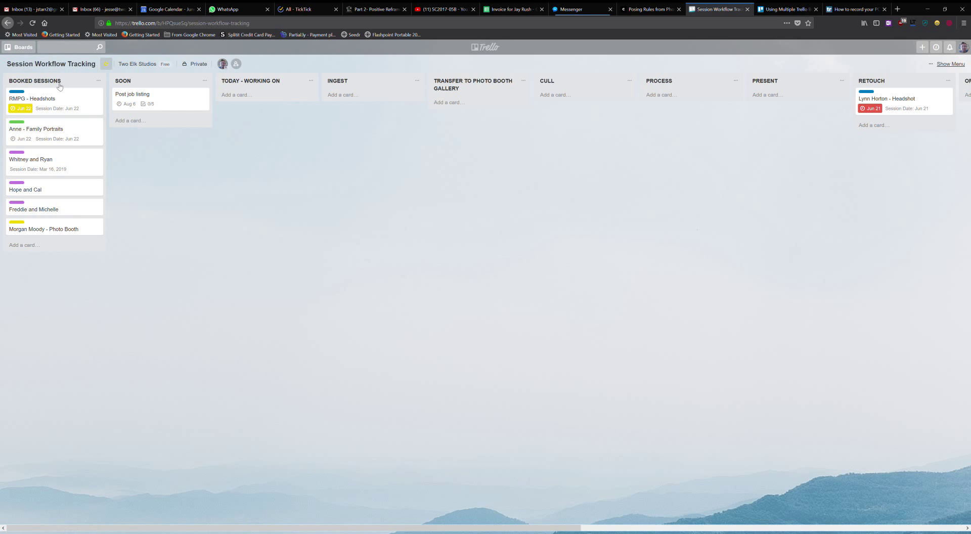
# Demonstrate dragging the Booked Sessions list and the RMPG - Headshots card to other positions
pyautogui.moveTo(66, 82)
pyautogui.mouseDown()
pyautogui.moveTo(147, 77)
pyautogui.moveTo(60, 77)
pyautogui.mouseUp()
pyautogui.moveTo(156, 527)
pyautogui.mouseDown()
pyautogui.moveTo(558, 528)
pyautogui.moveTo(152, 528)
pyautogui.mouseUp()
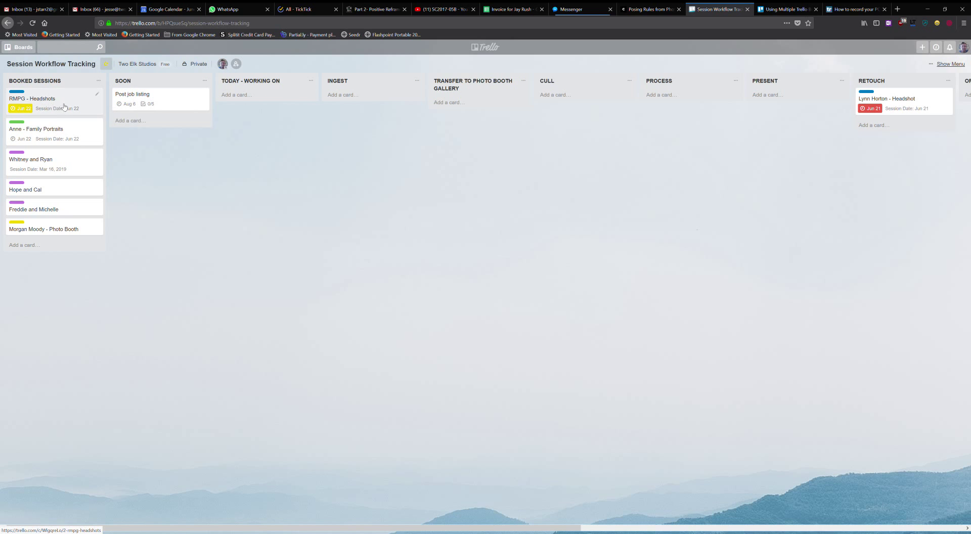
pyautogui.moveTo(61, 107)
pyautogui.mouseDown()
pyautogui.moveTo(268, 101)
pyautogui.moveTo(277, 106)
pyautogui.moveTo(273, 124)
pyautogui.moveTo(374, 101)
pyautogui.moveTo(73, 109)
pyautogui.moveTo(71, 99)
pyautogui.mouseUp()
# Open the RMPG - Headshots card and highlight its 9:00 AM Session Date field
pyautogui.click(98, 95)
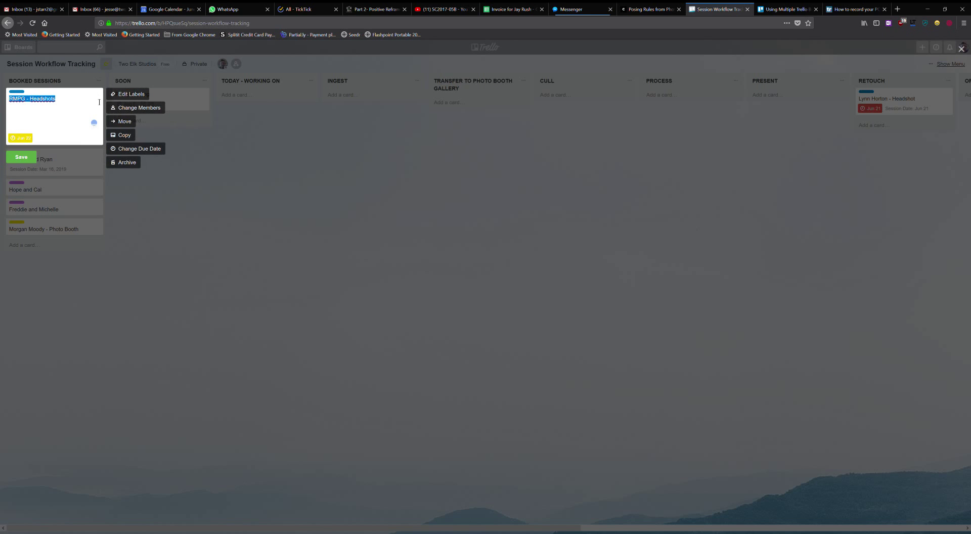
pyautogui.press('Escape')
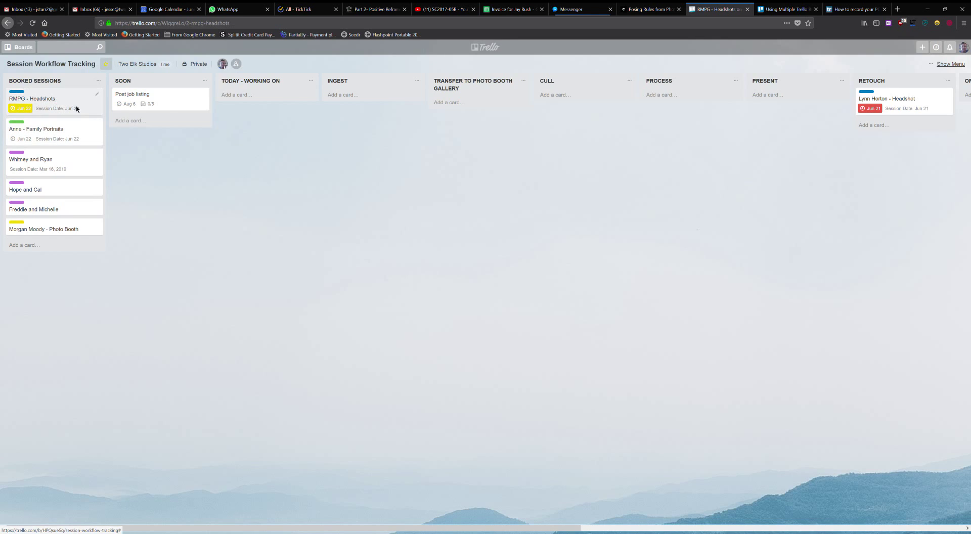
pyautogui.click(76, 105)
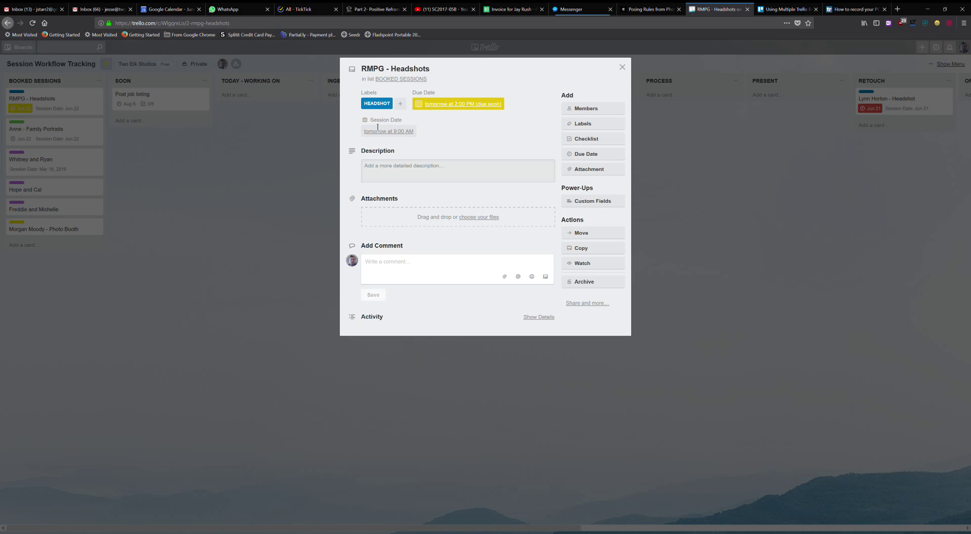
pyautogui.moveTo(369, 120); pyautogui.dragTo(405, 120)
pyautogui.click(442, 132)
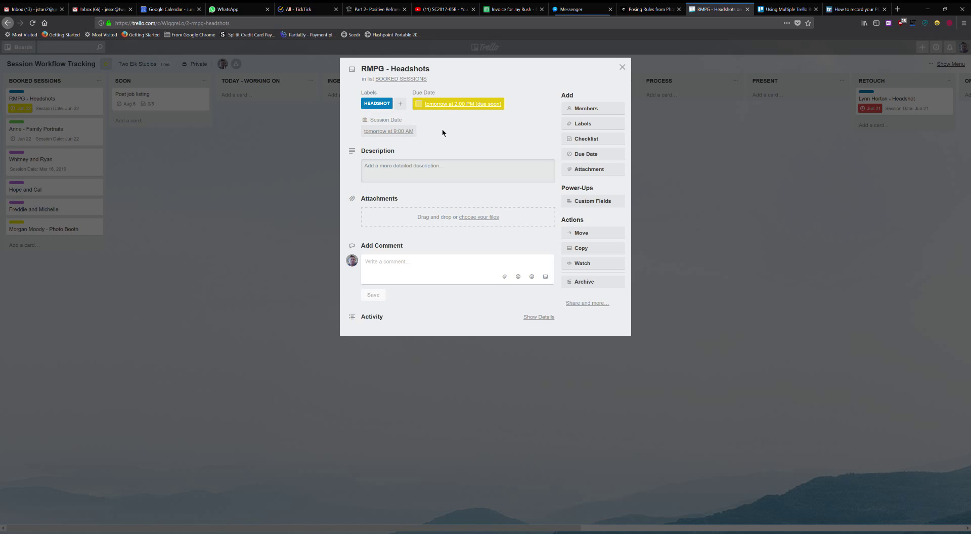
pyautogui.click(602, 203)
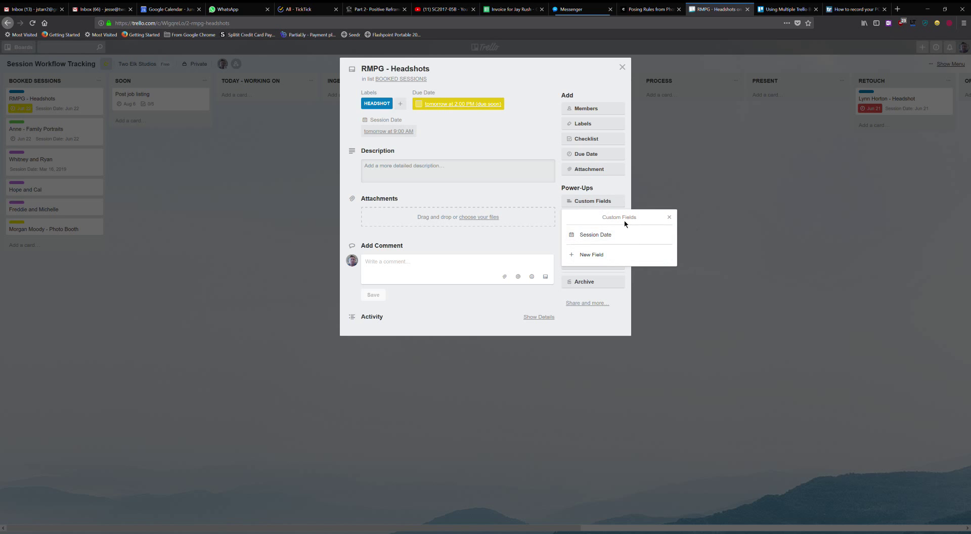
pyautogui.click(602, 256)
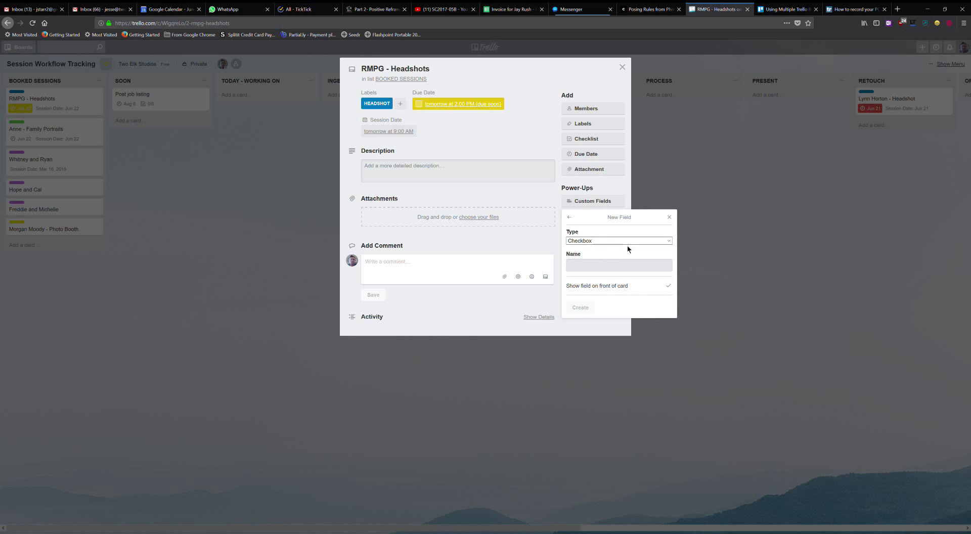
pyautogui.click(625, 259)
pyautogui.click(622, 245)
pyautogui.click(618, 247)
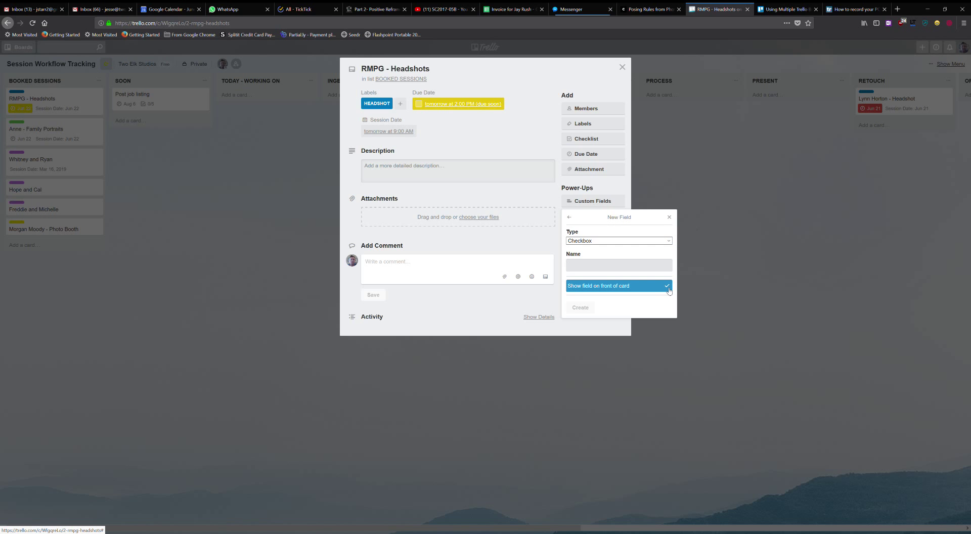
pyautogui.press('Escape')
pyautogui.click(624, 236)
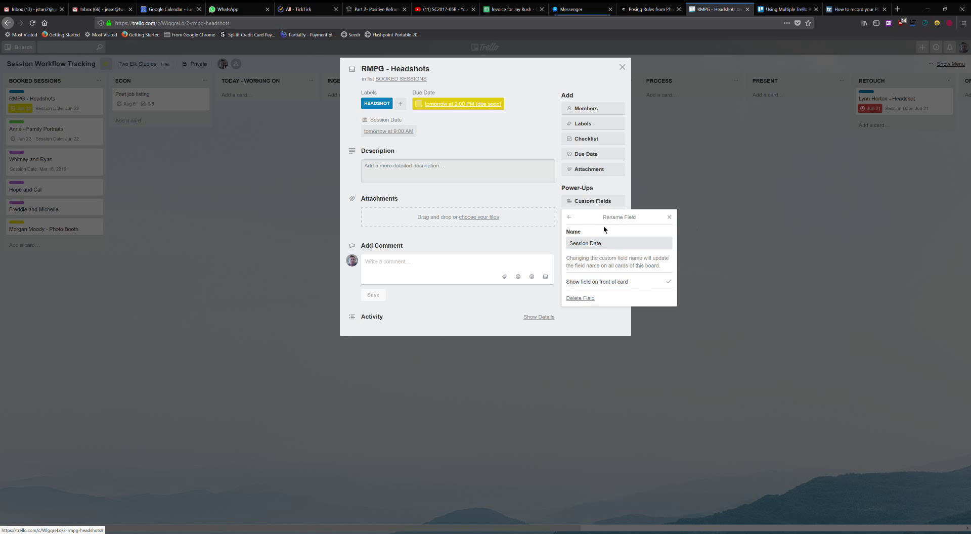
pyautogui.press('Escape')
pyautogui.click(669, 218)
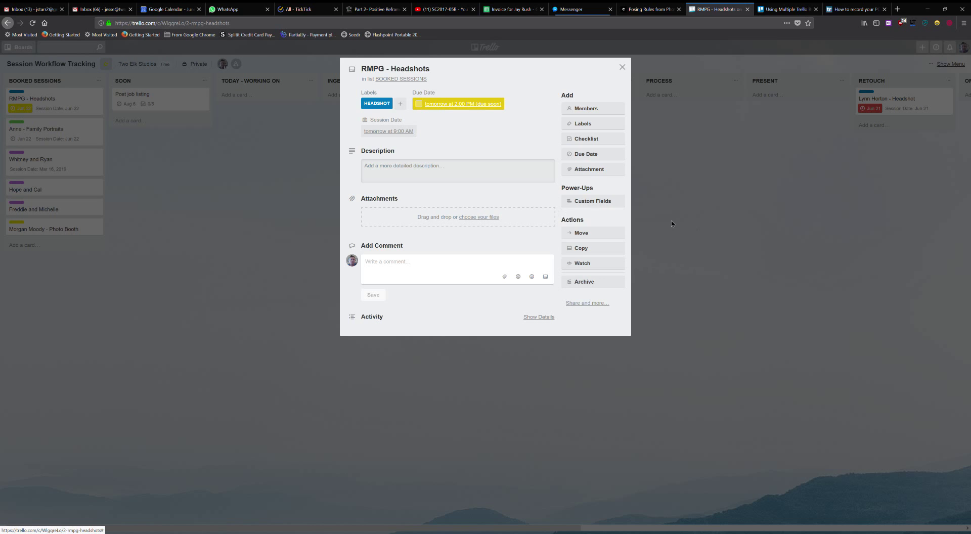
pyautogui.click(622, 67)
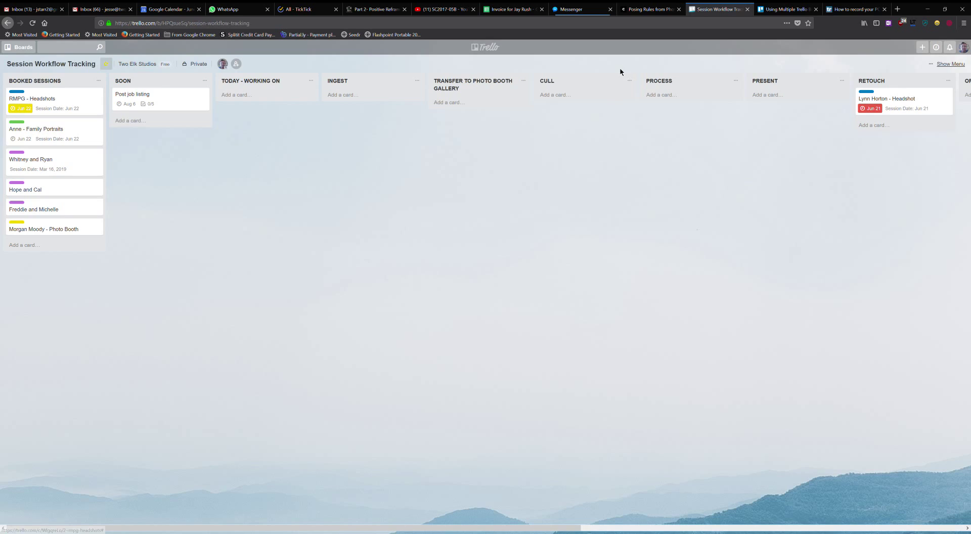
# Look up the Custom Fields Power-Up from the board menu, then close the Power-Ups window and menu
pyautogui.click(955, 64)
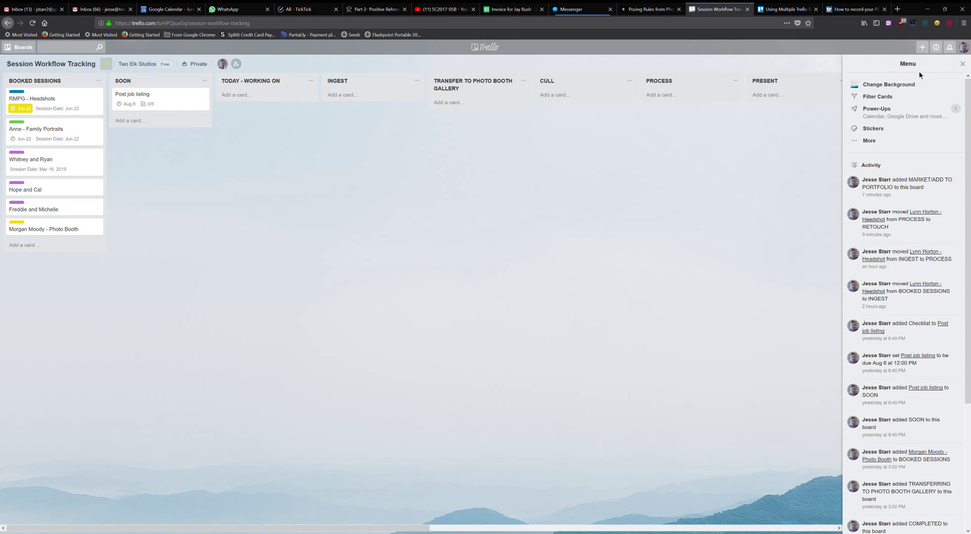
pyautogui.click(894, 112)
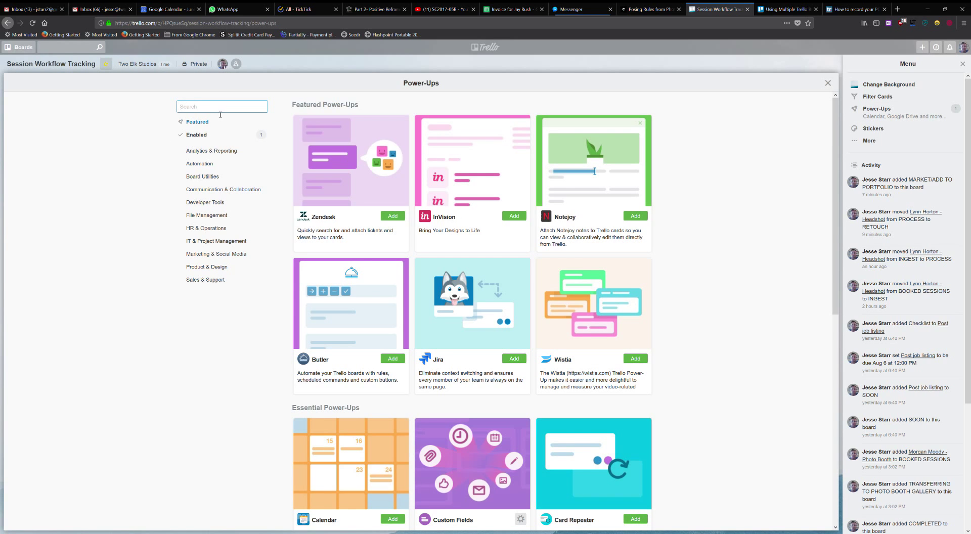
pyautogui.write('custom')
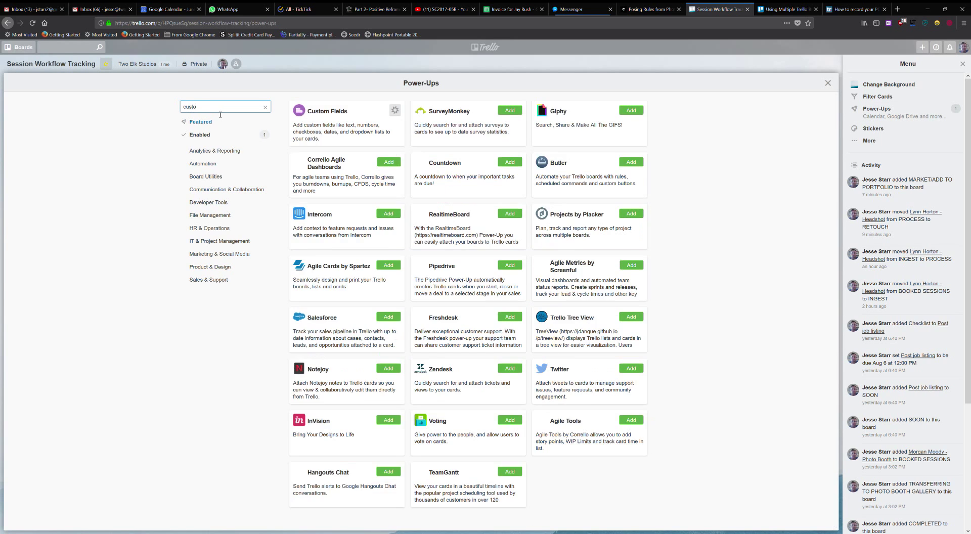
pyautogui.click(383, 122)
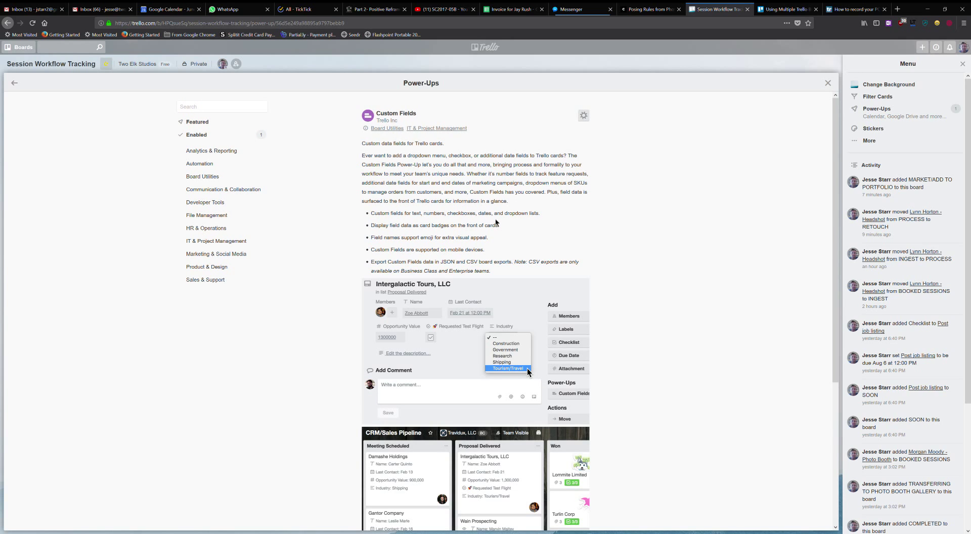
pyautogui.scroll(-3, 639, 311)
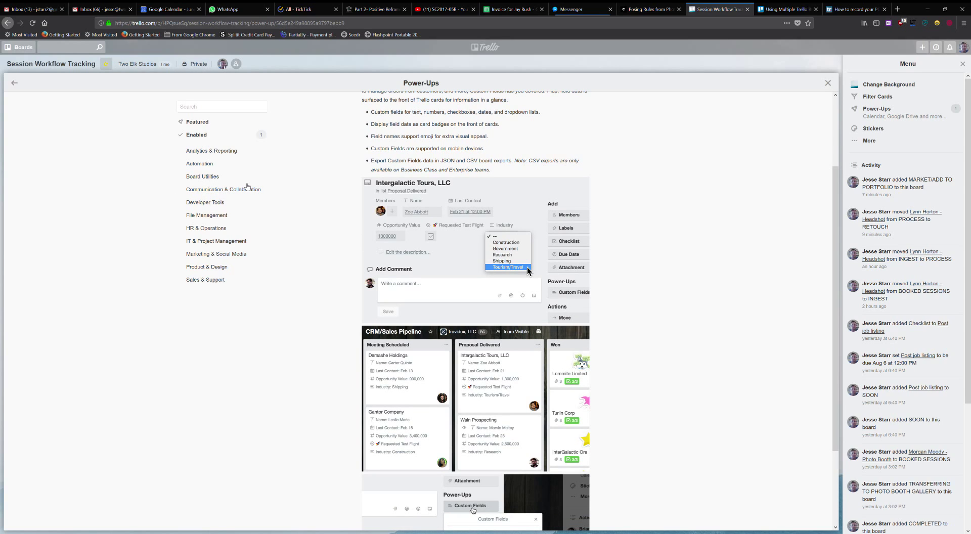
pyautogui.scroll(3, 596, 246)
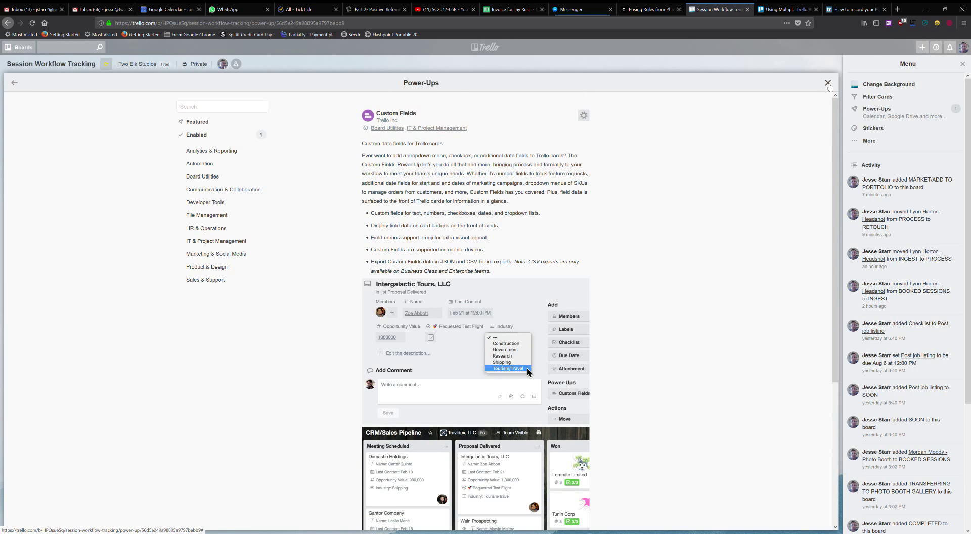
pyautogui.click(828, 83)
pyautogui.click(962, 63)
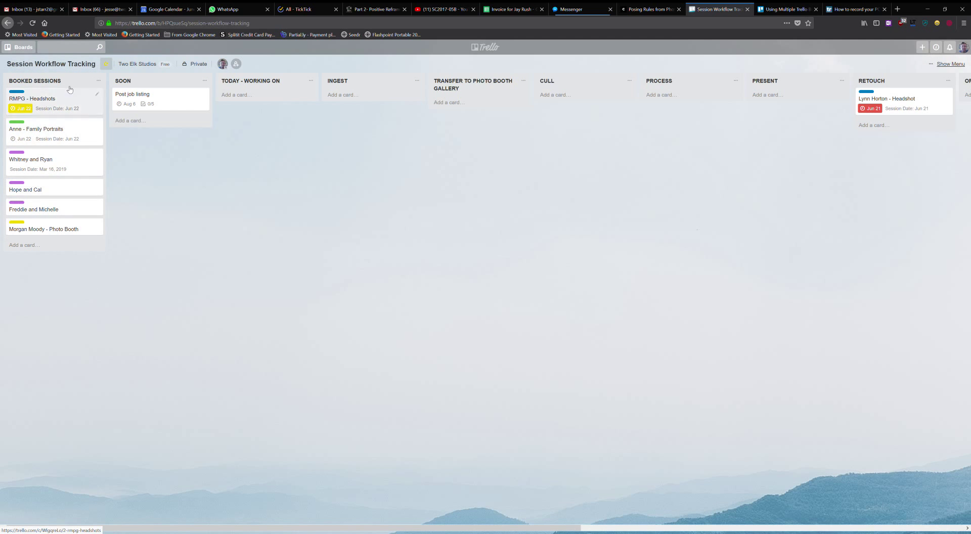
# Add the client Wedding card at the bottom of Booked Sessions and open its details
pyautogui.click(42, 246)
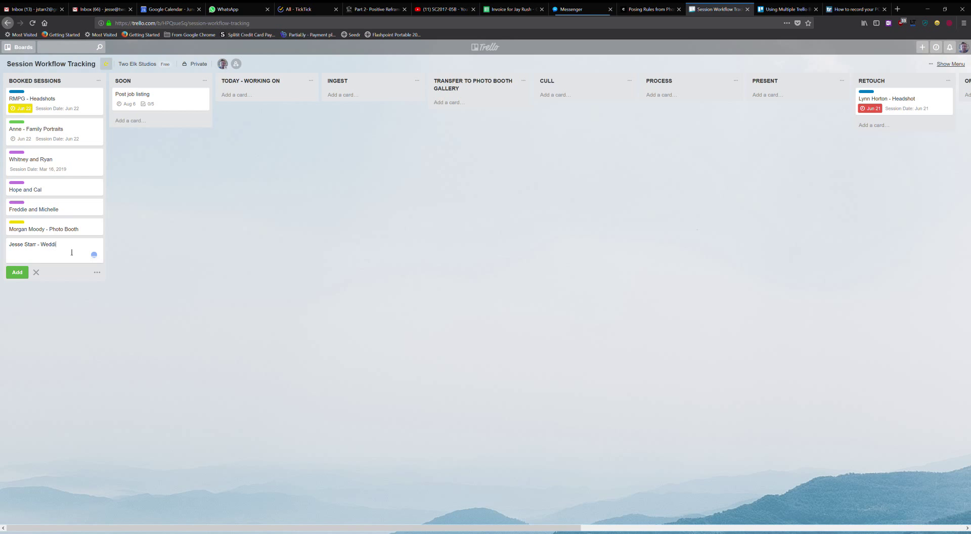
pyautogui.click(141, 247)
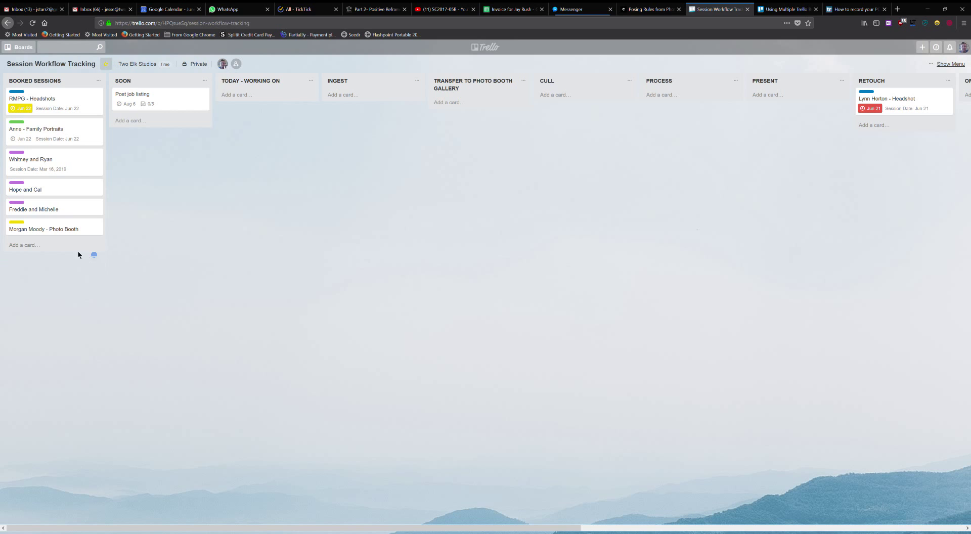
pyautogui.click(25, 245)
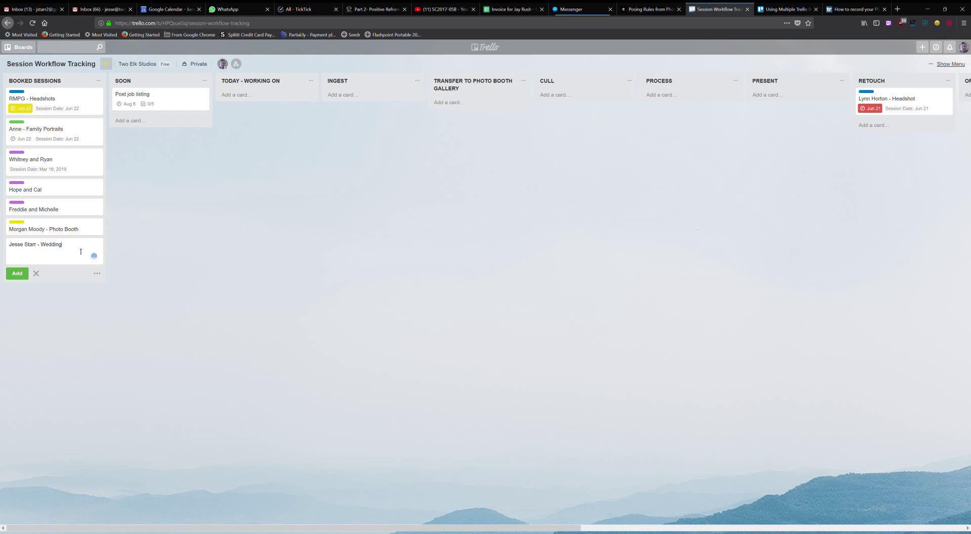
pyautogui.press('Return')
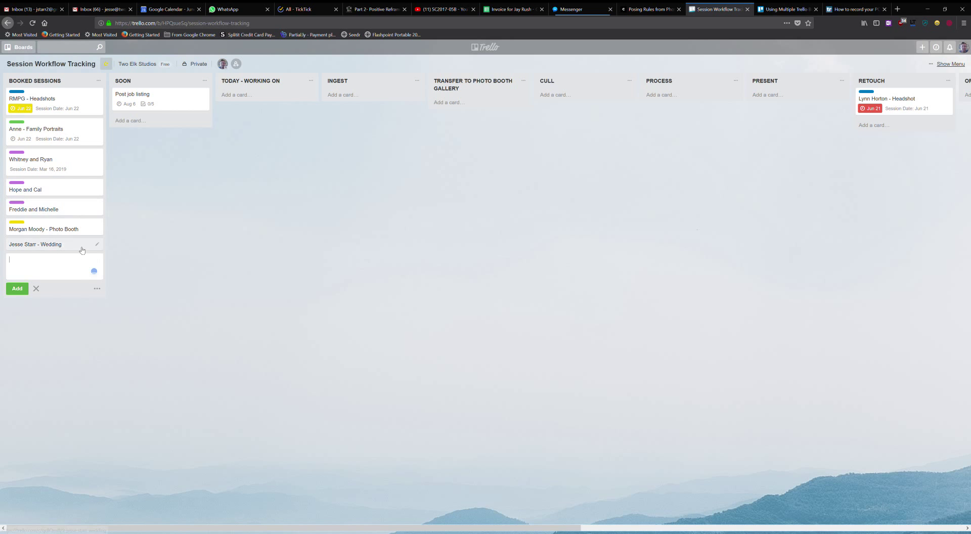
pyautogui.click(80, 248)
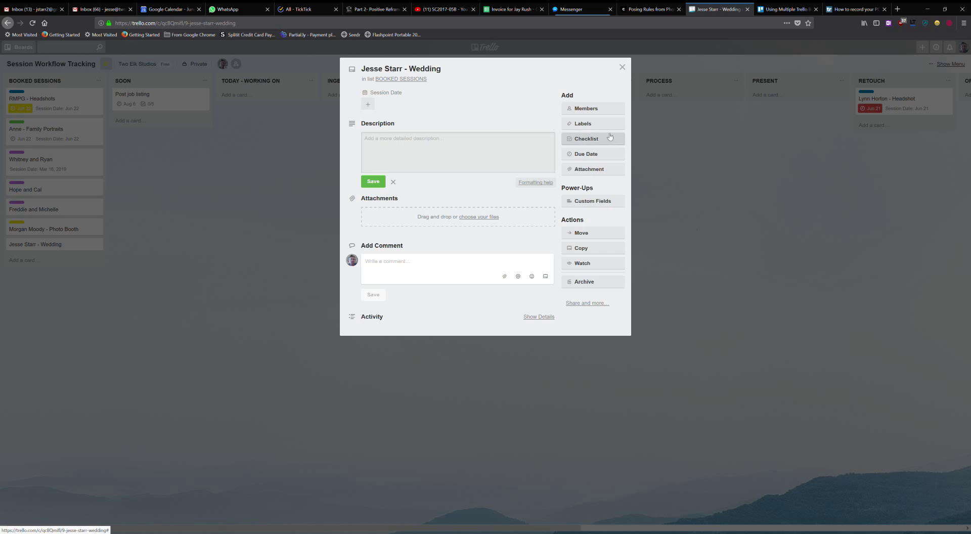
# Apply the purple WEDDING label to the new Wedding card and close its details
pyautogui.click(589, 124)
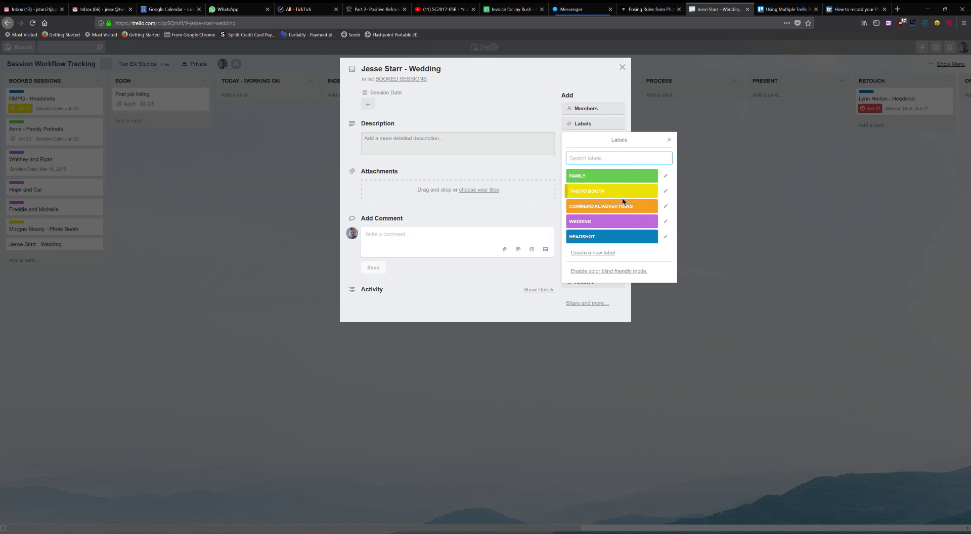
pyautogui.click(632, 227)
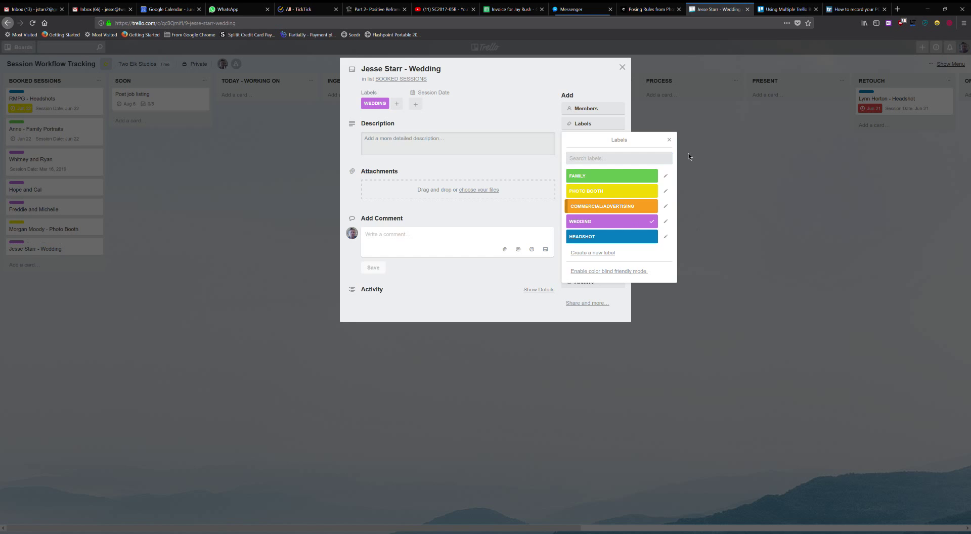
pyautogui.click(669, 140)
pyautogui.click(622, 66)
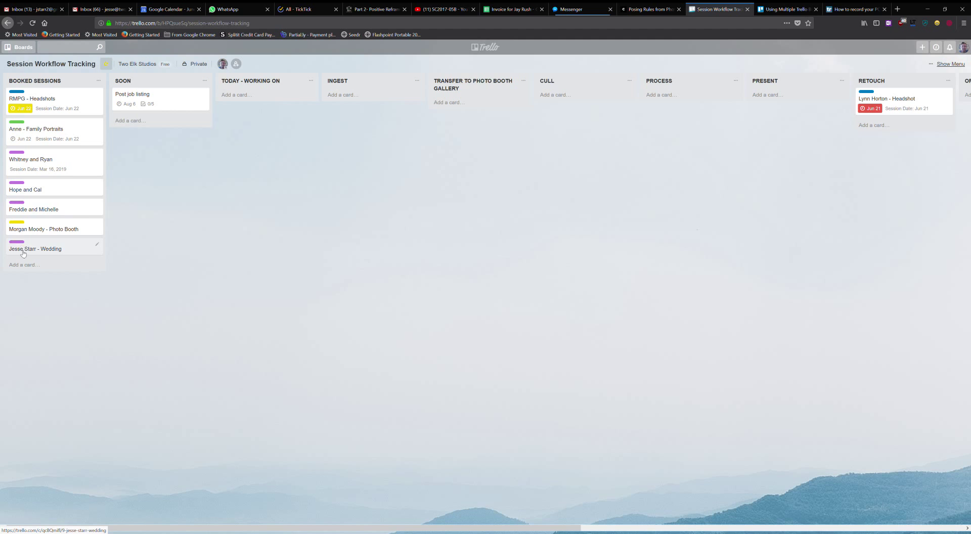
# Set the Wedding card's Session Date to August 10, 2018 and close the card
pyautogui.click(97, 245)
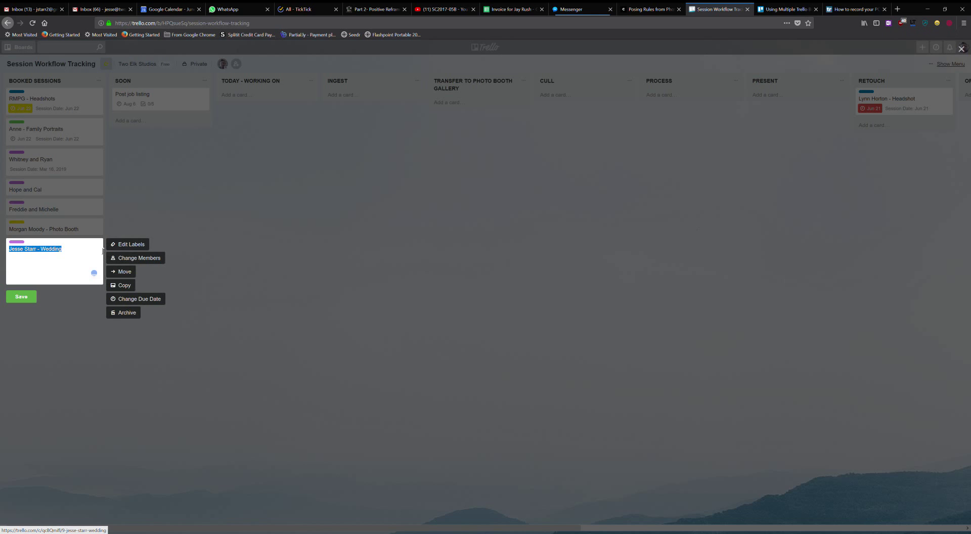
pyautogui.press('Escape')
pyautogui.click(74, 243)
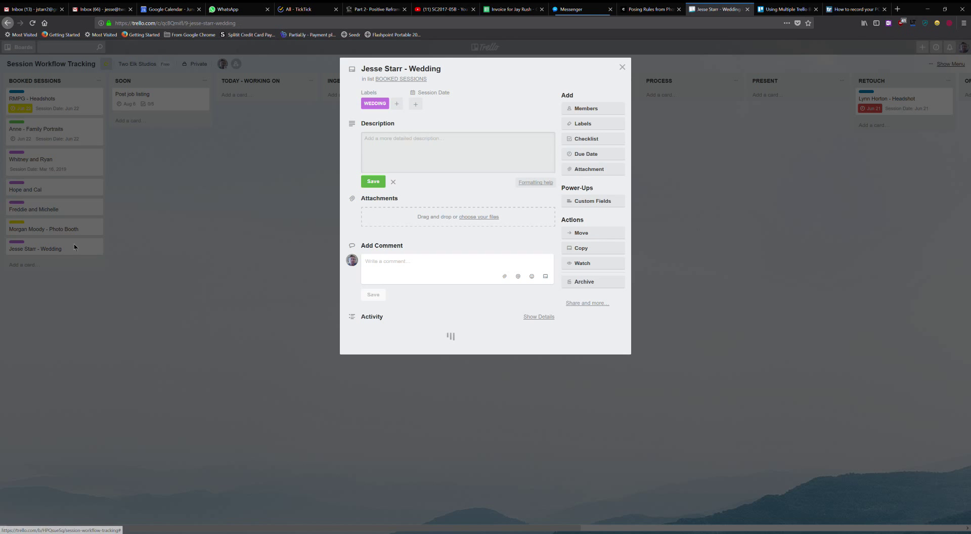
pyautogui.click(415, 103)
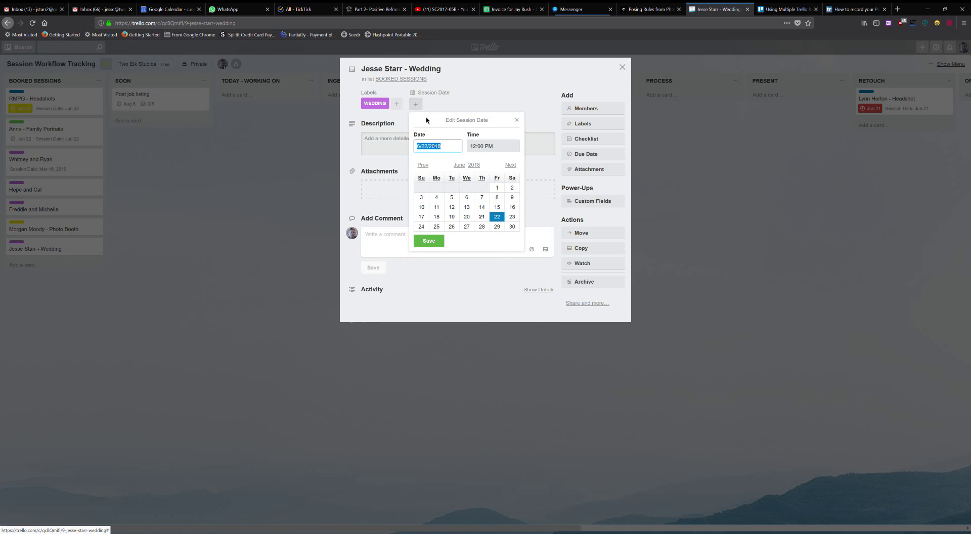
pyautogui.click(510, 165)
pyautogui.click(510, 165)
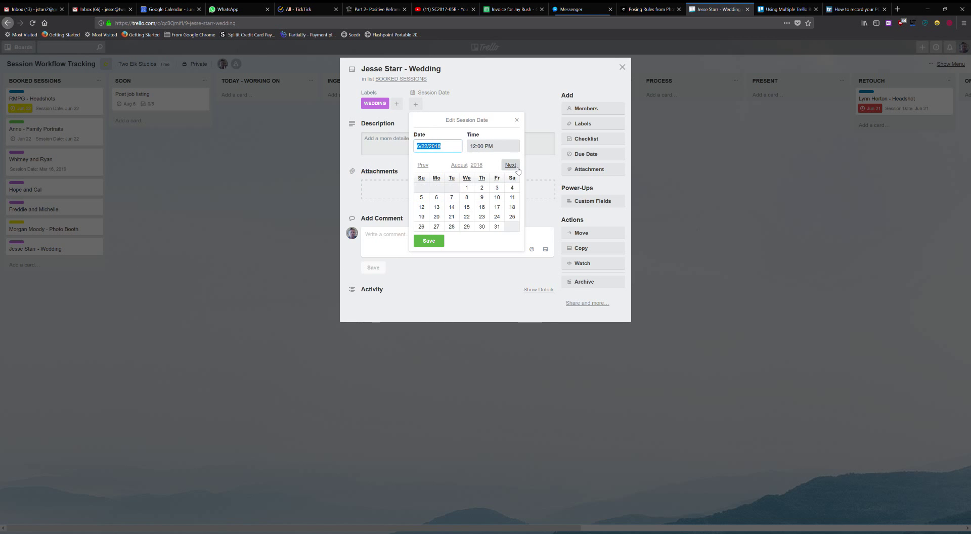
pyautogui.click(496, 197)
pyautogui.click(439, 243)
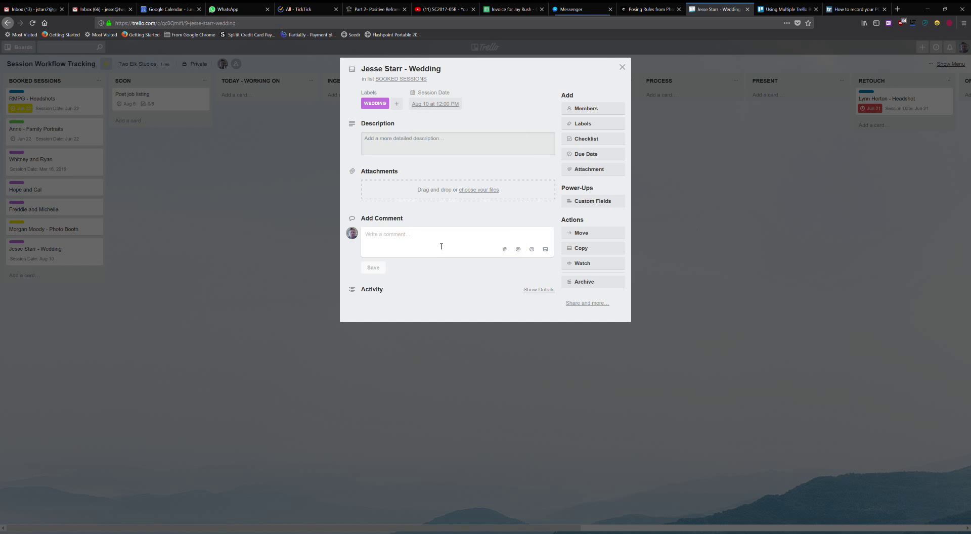
pyautogui.click(622, 67)
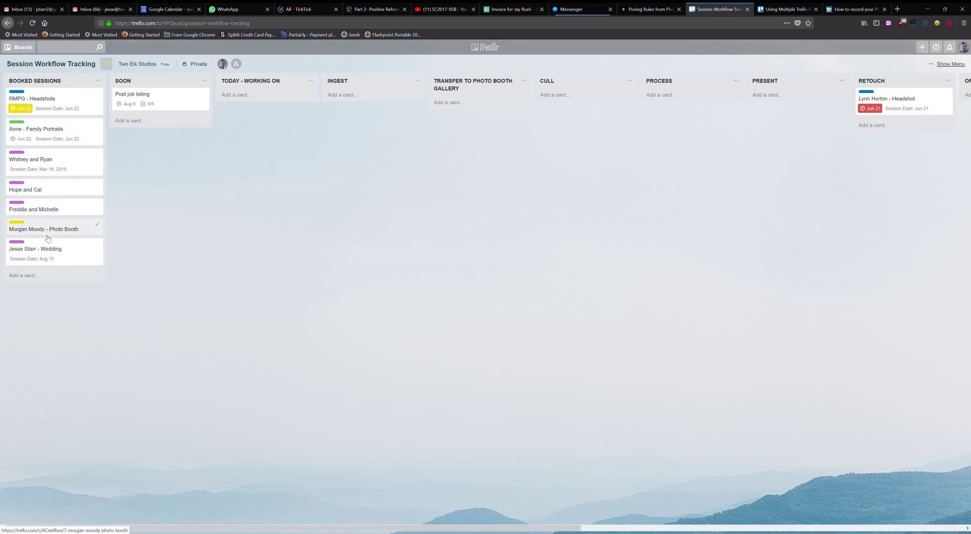
# Drop the Aug 10 Wedding card from Booked Sessions into the Ingest list
pyautogui.moveTo(51, 258); pyautogui.dragTo(382, 109)
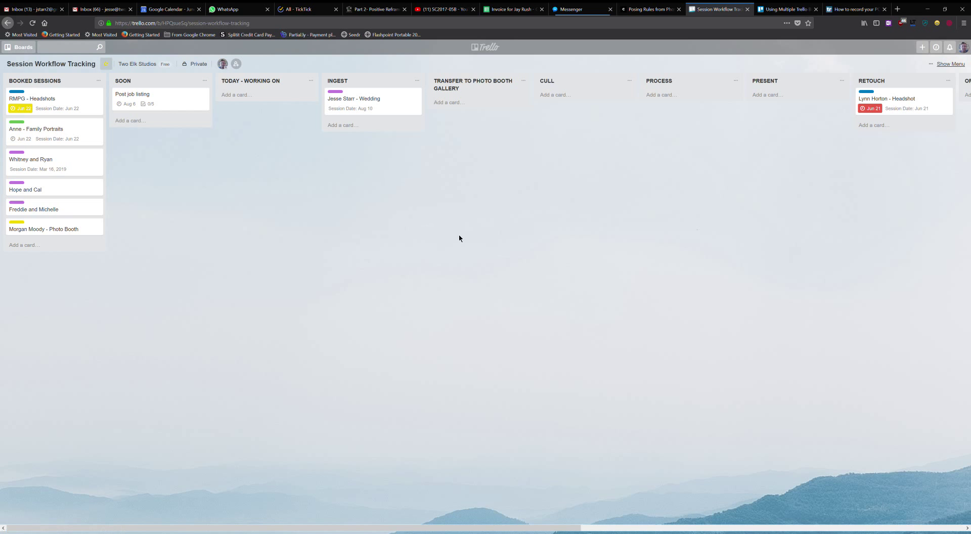
pyautogui.moveTo(574, 527); pyautogui.dragTo(626, 527)
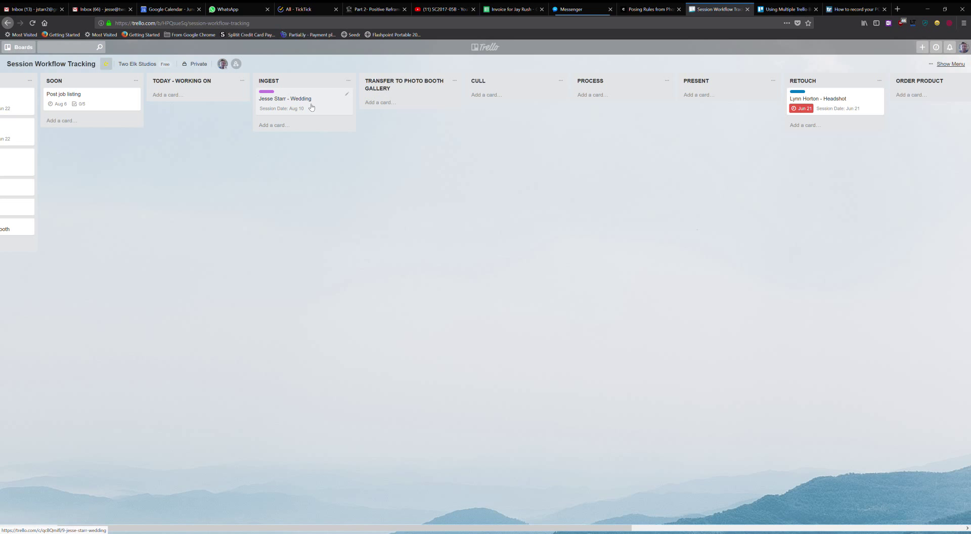
# Move the Wedding card from Ingest into Cull, then on into Process
pyautogui.moveTo(311, 107); pyautogui.dragTo(529, 118)
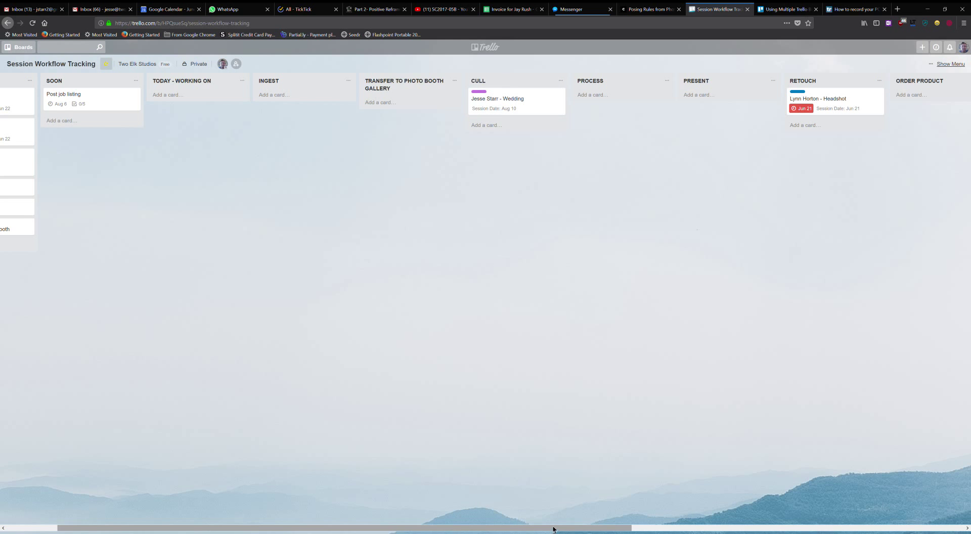
pyautogui.moveTo(554, 529); pyautogui.dragTo(708, 530)
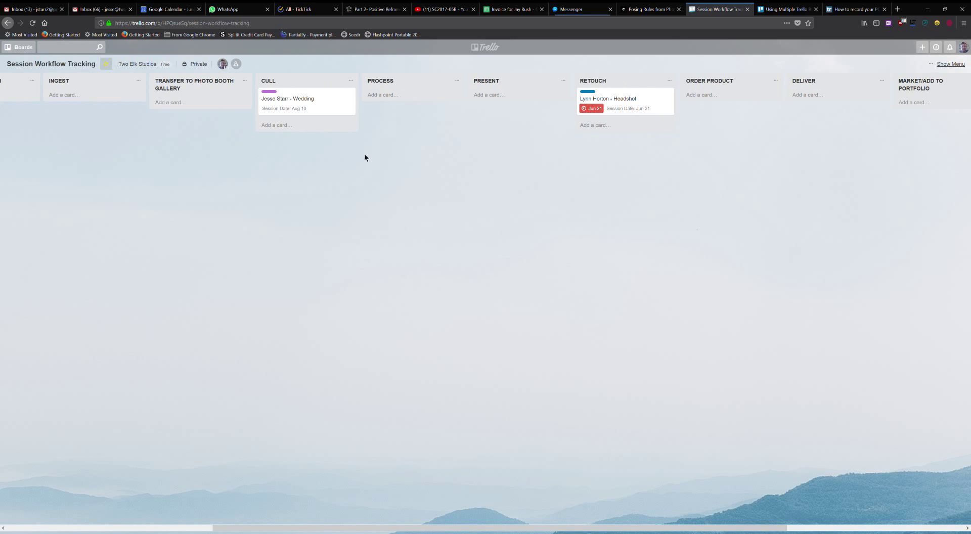
pyautogui.moveTo(324, 112); pyautogui.dragTo(445, 109)
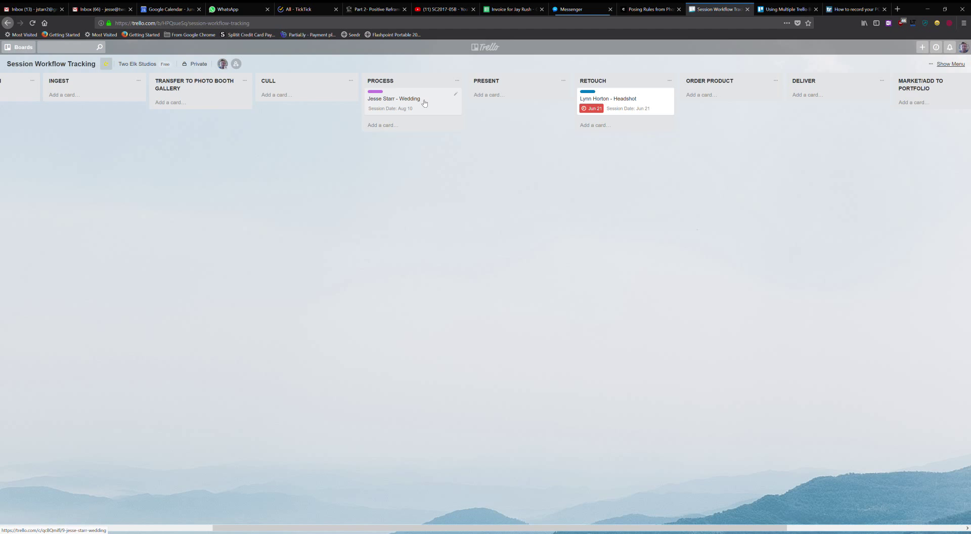
pyautogui.moveTo(425, 102); pyautogui.dragTo(339, 105)
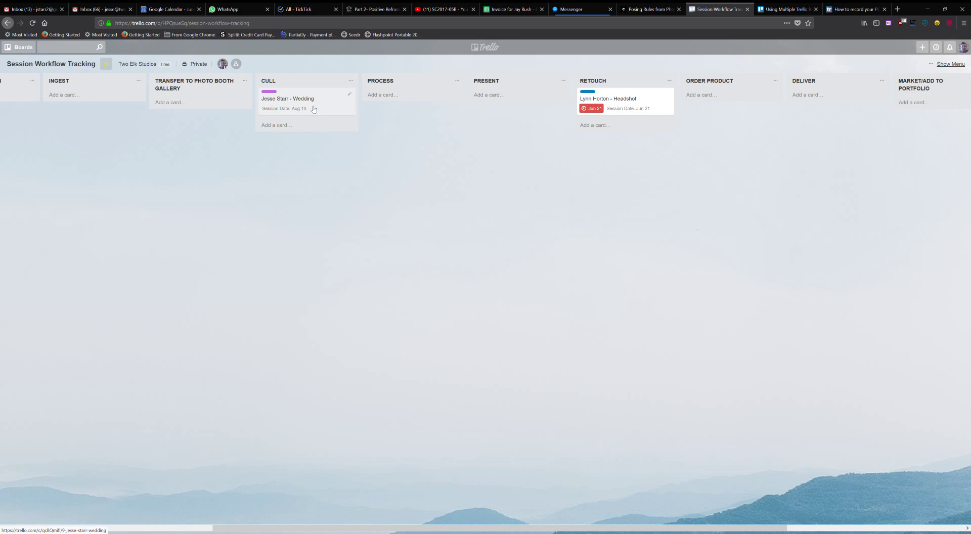
pyautogui.moveTo(313, 109); pyautogui.dragTo(418, 109)
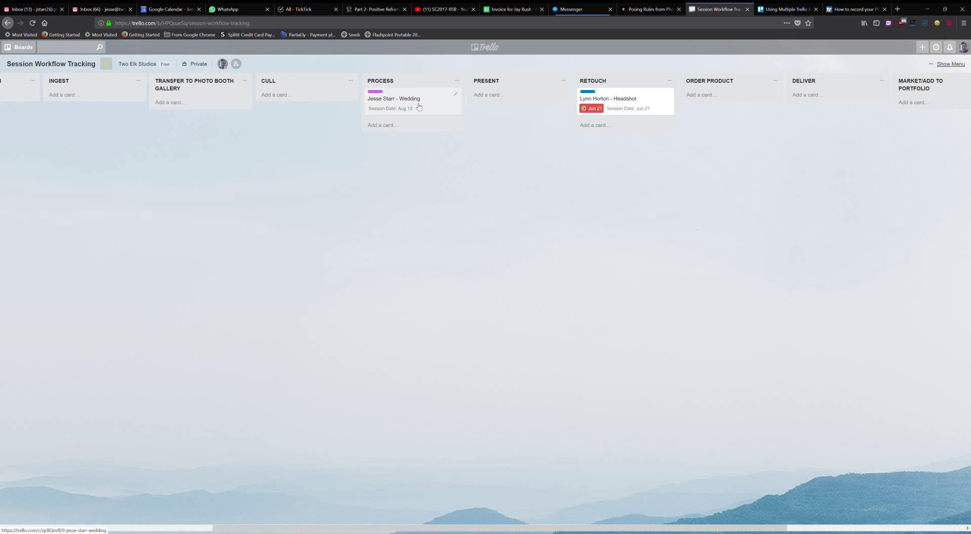
# Move the Wedding card into Present, then into Retouch below the Jun 21 Headshot card
pyautogui.moveTo(416, 108); pyautogui.dragTo(534, 113)
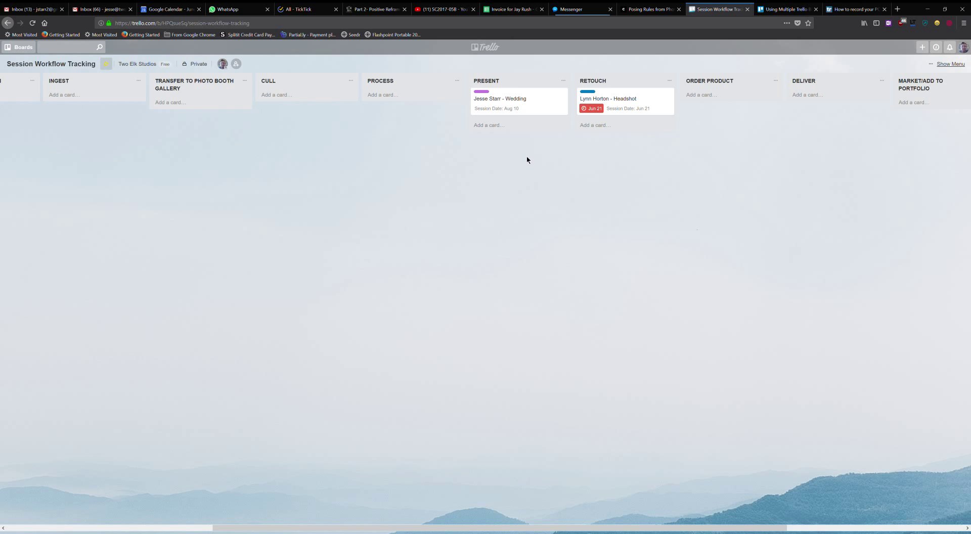
pyautogui.moveTo(714, 527); pyautogui.dragTo(749, 528)
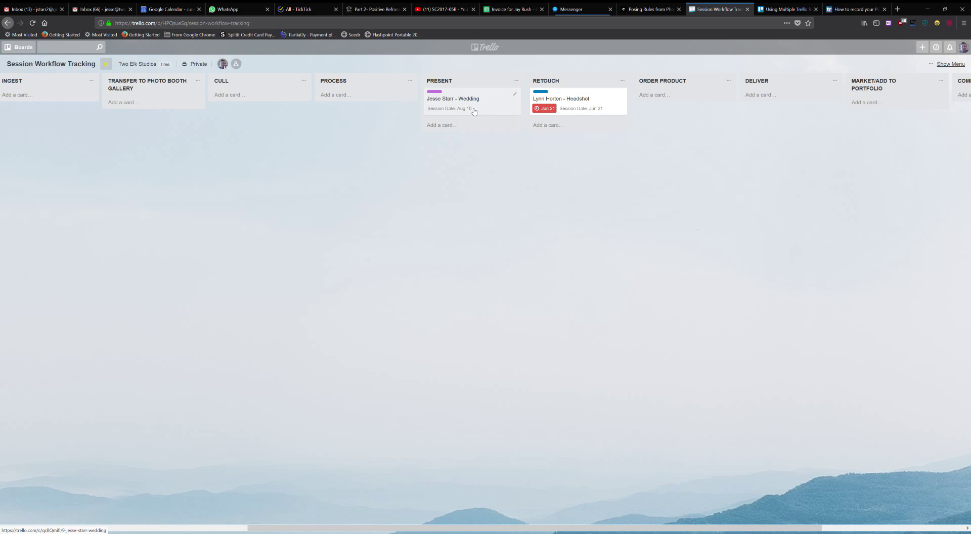
pyautogui.moveTo(475, 112)
pyautogui.mouseDown()
pyautogui.moveTo(558, 108)
pyautogui.moveTo(577, 147)
pyautogui.moveTo(573, 141)
pyautogui.mouseUp()
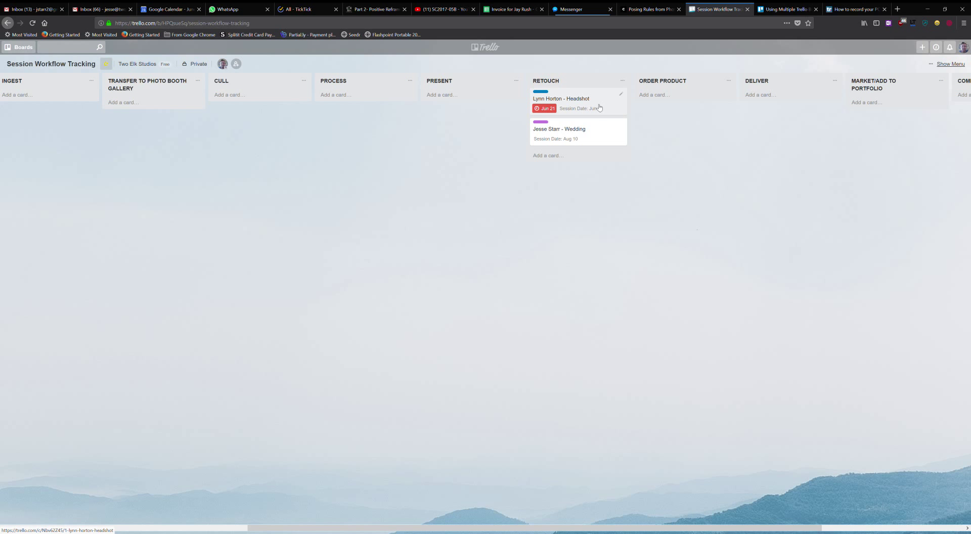
# Move the Wedding card from Retouch into Order Product and open its full details
pyautogui.moveTo(816, 531); pyautogui.dragTo(897, 530)
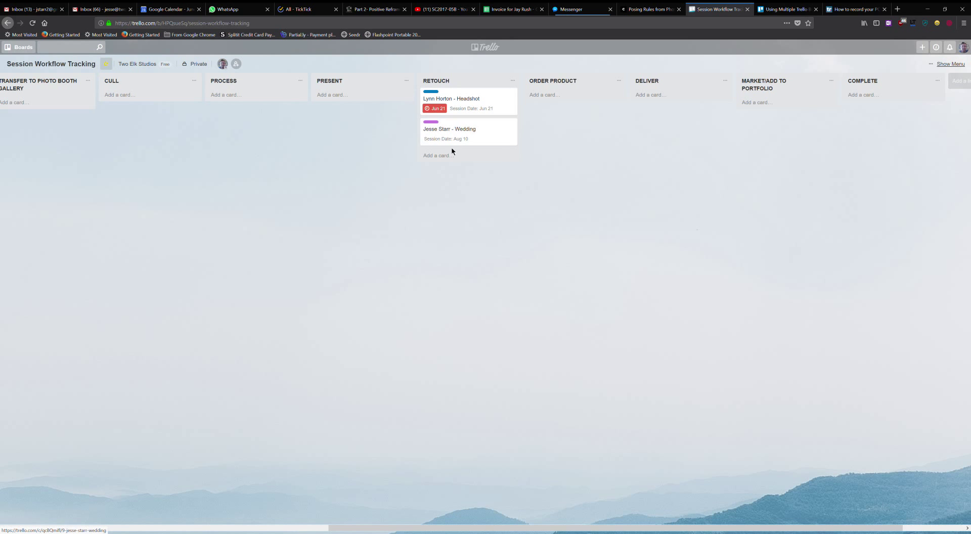
pyautogui.moveTo(487, 130)
pyautogui.mouseDown()
pyautogui.moveTo(596, 104)
pyautogui.moveTo(602, 113)
pyautogui.mouseUp()
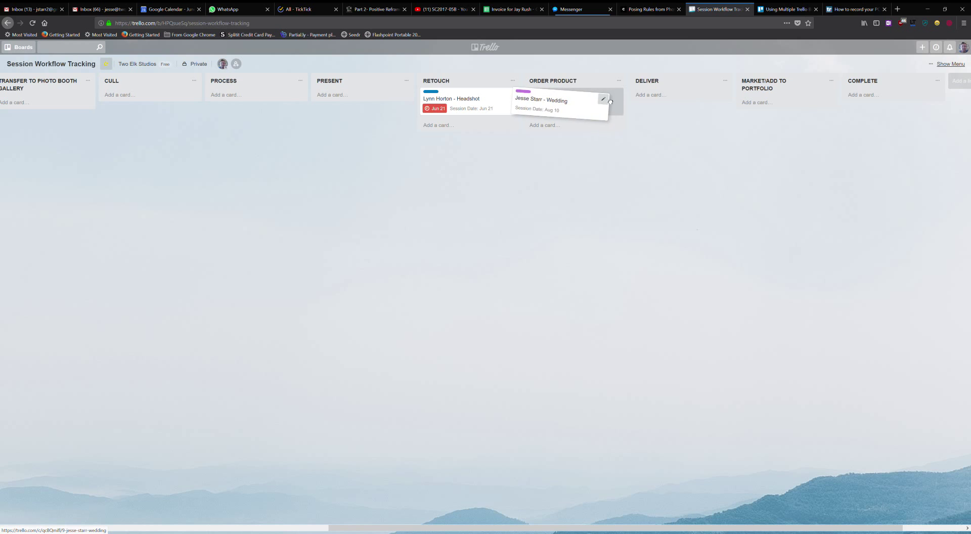
pyautogui.click(617, 94)
pyautogui.click(609, 196)
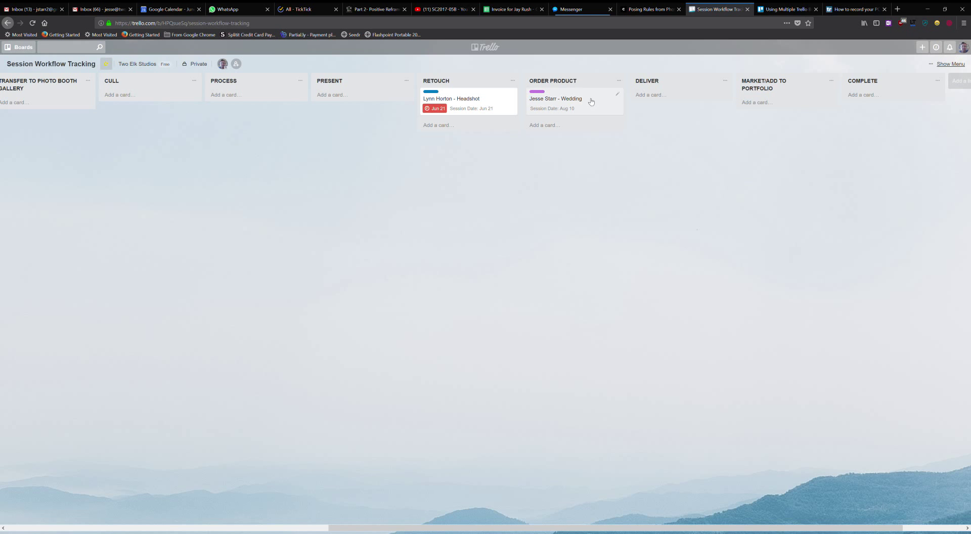
pyautogui.click(591, 107)
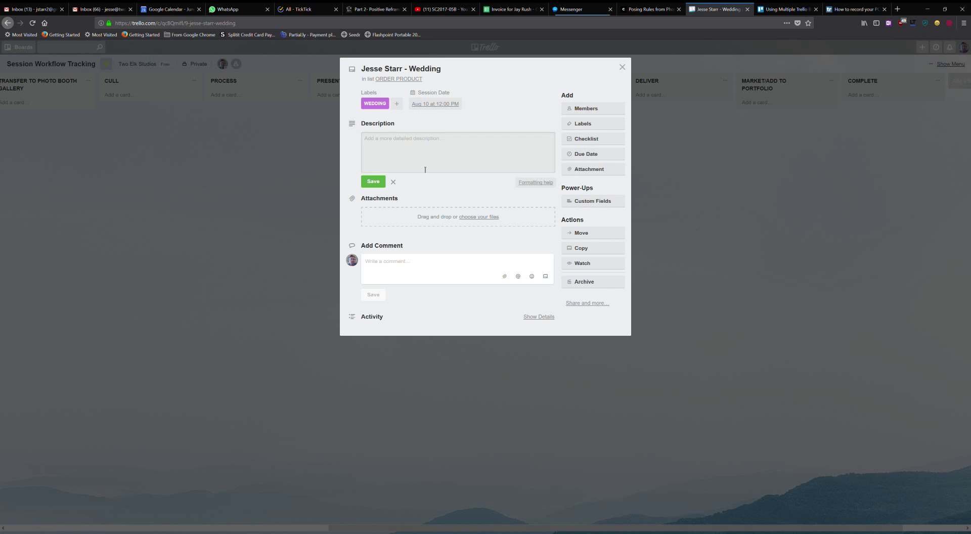
pyautogui.click(601, 140)
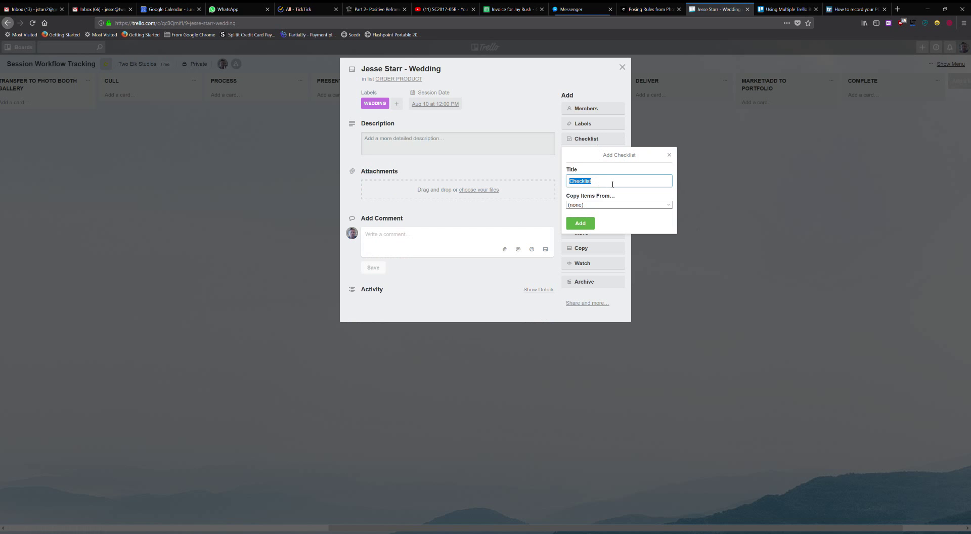
pyautogui.write('Orders')
pyautogui.click(582, 223)
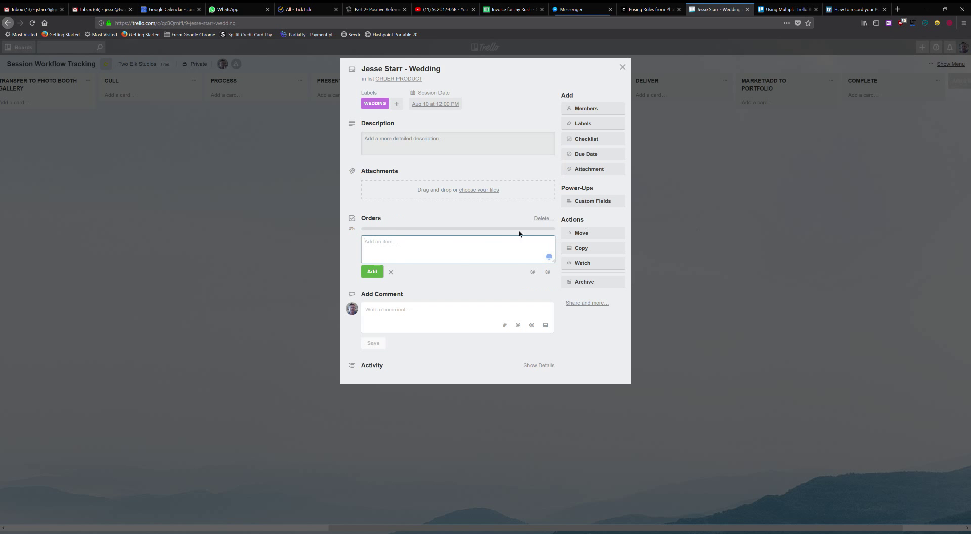
# Add items Album, Gift prints and Large canvas collection, tick Gift prints, and close the card
pyautogui.write('Album')
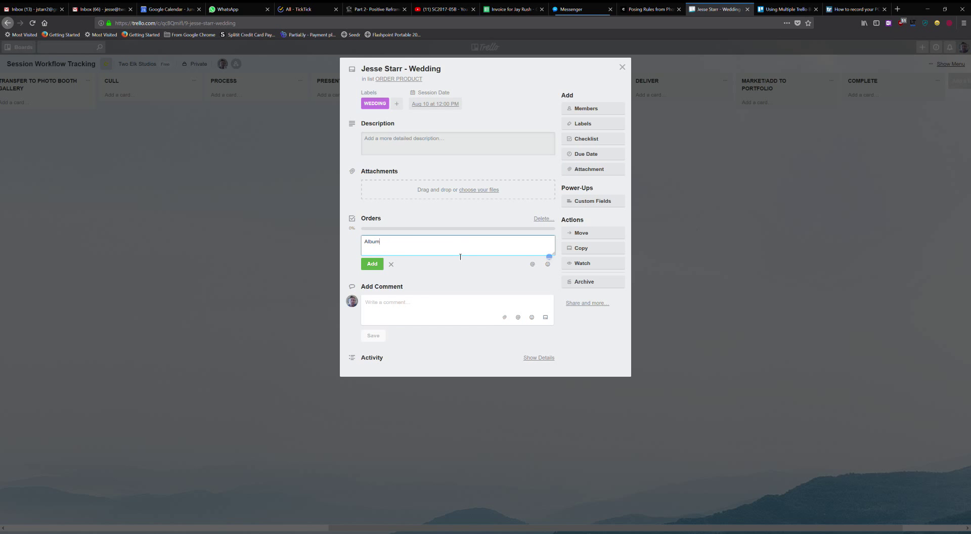
pyautogui.press('Return')
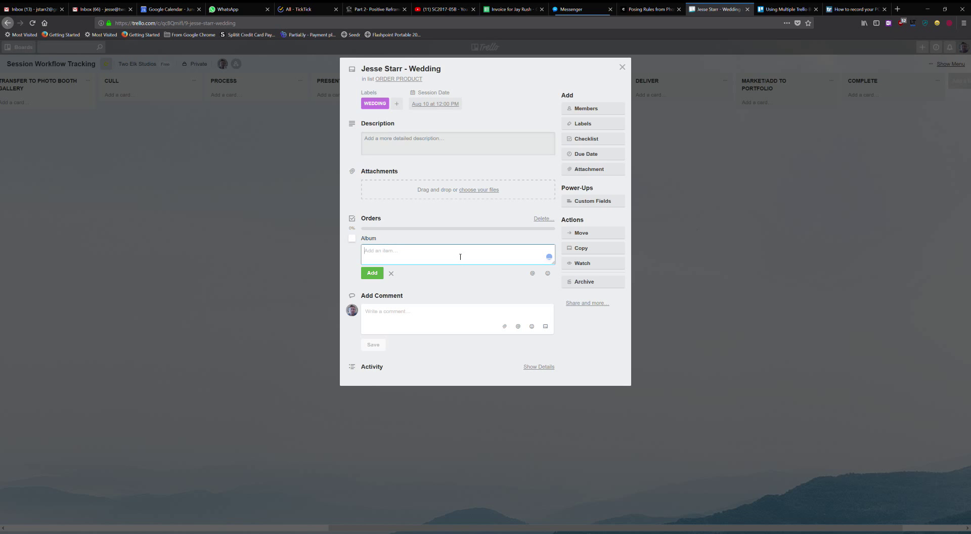
pyautogui.write('Gift prints')
pyautogui.press('Return')
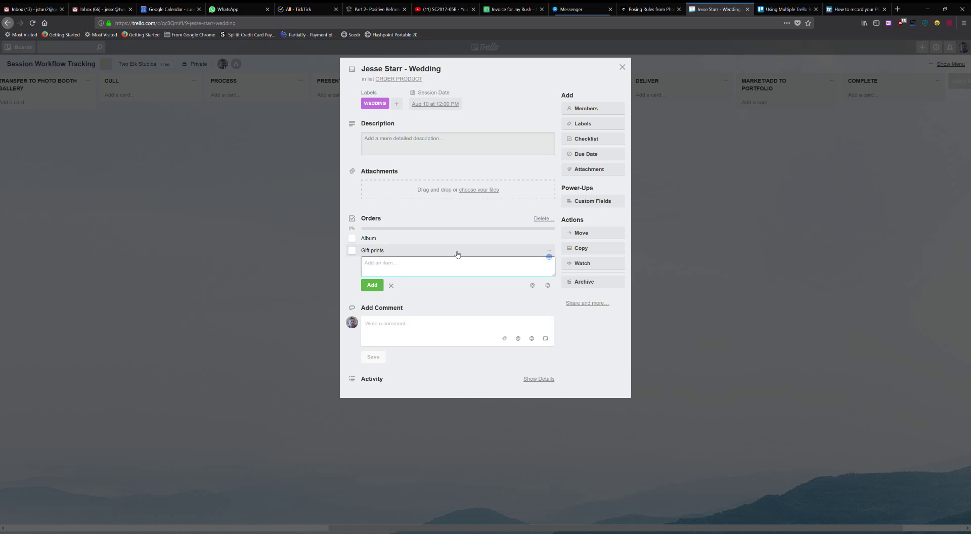
pyautogui.write('Large canvas collection')
pyautogui.press('Return')
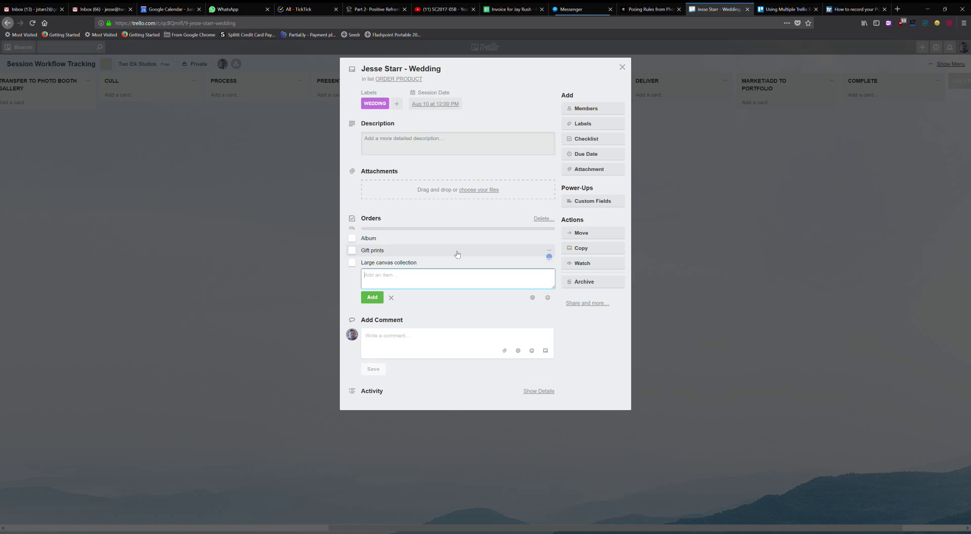
pyautogui.click(566, 379)
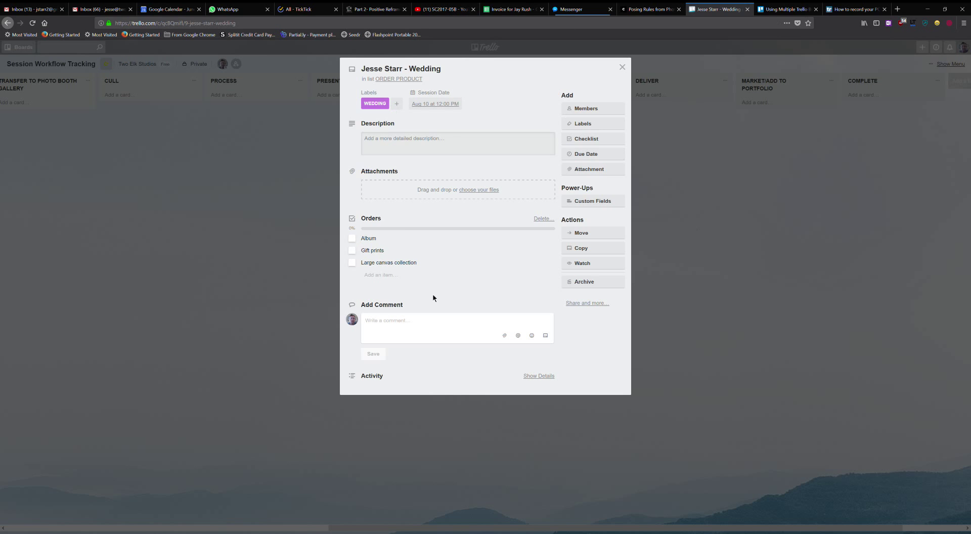
pyautogui.click(353, 251)
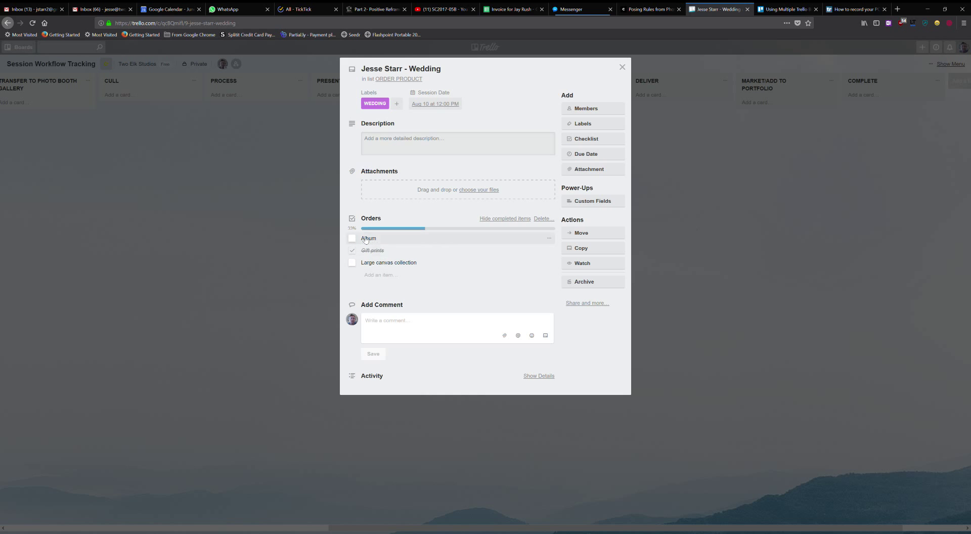
pyautogui.click(622, 67)
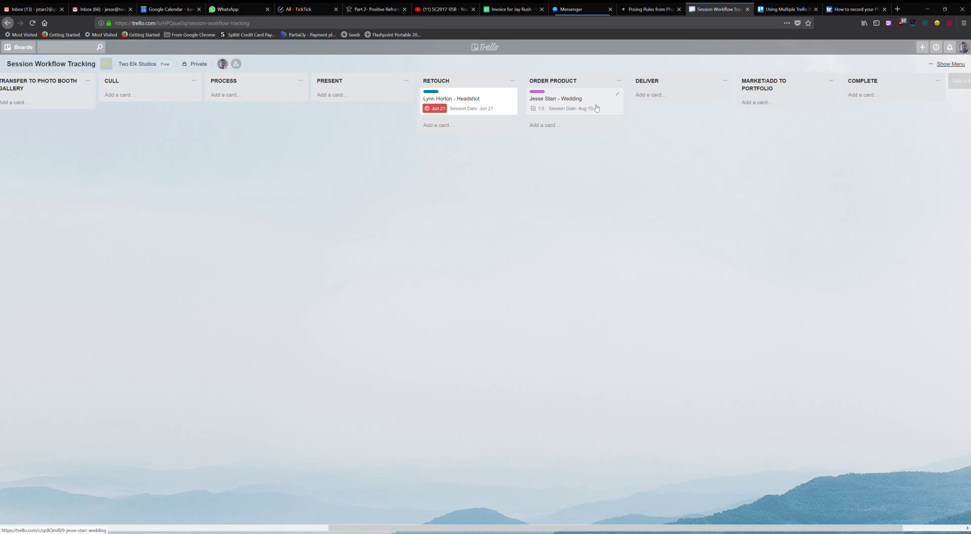
pyautogui.moveTo(596, 108); pyautogui.dragTo(709, 117)
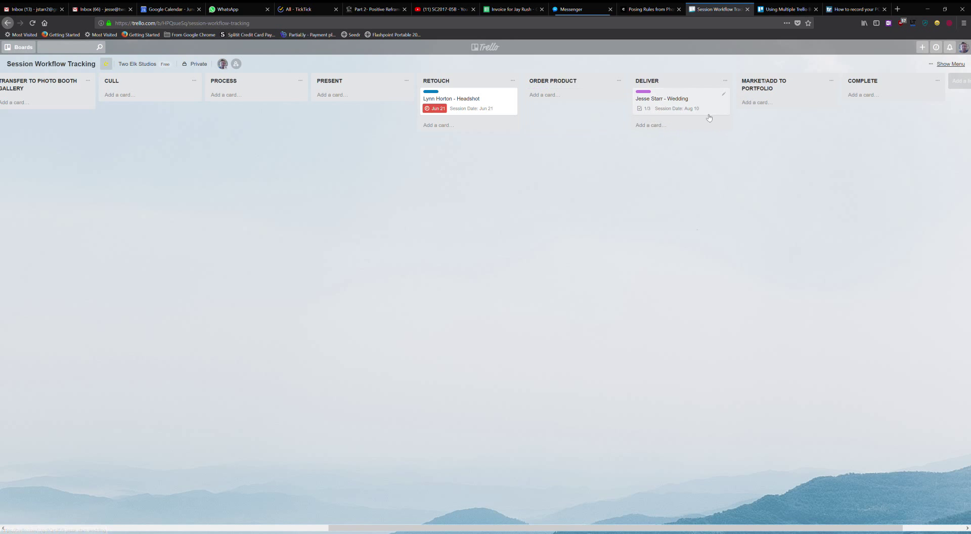
pyautogui.moveTo(561, 527); pyautogui.dragTo(644, 529)
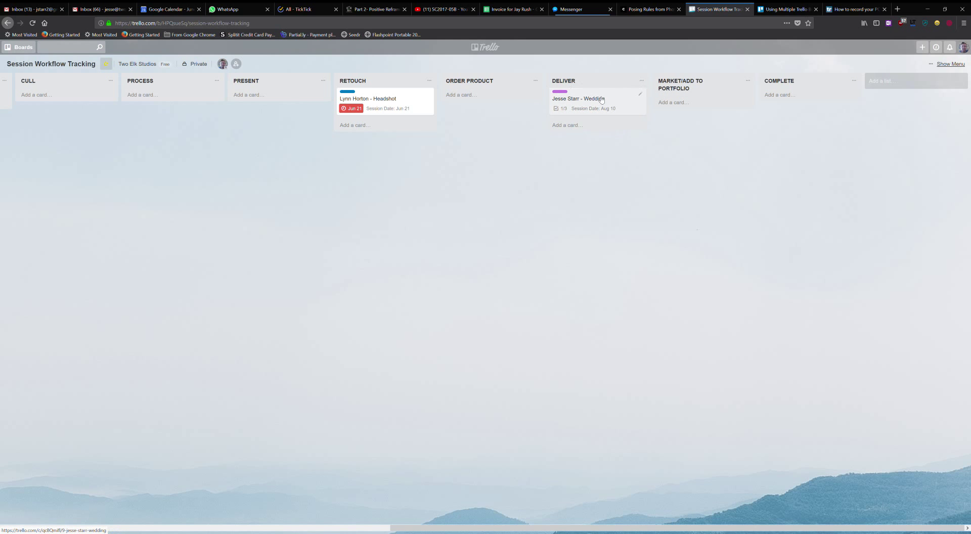
pyautogui.moveTo(599, 108); pyautogui.dragTo(706, 114)
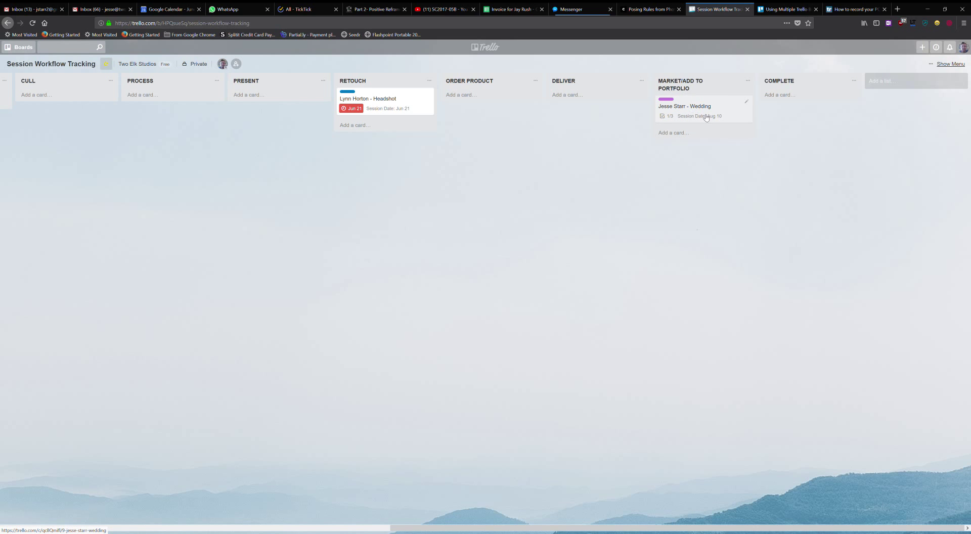
pyautogui.moveTo(705, 116); pyautogui.dragTo(815, 115)
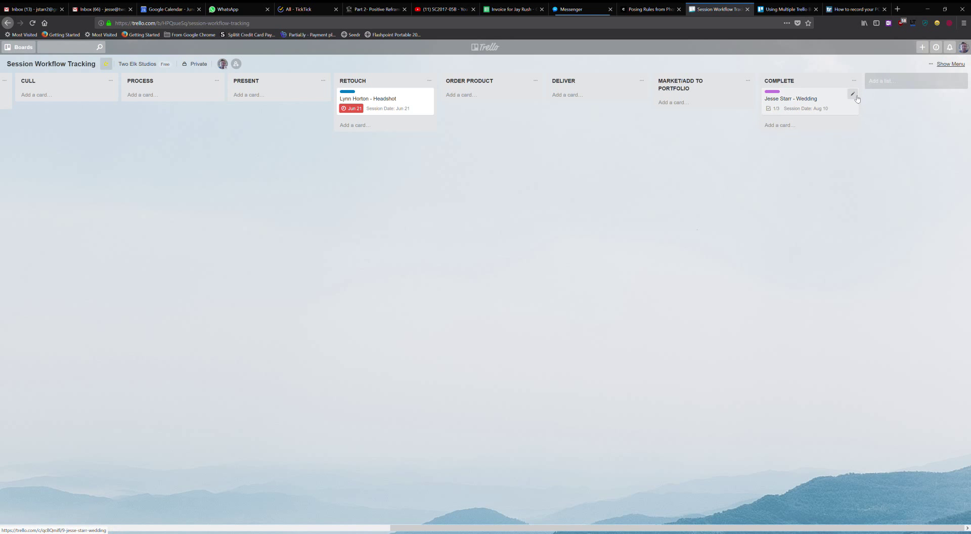
pyautogui.click(837, 100)
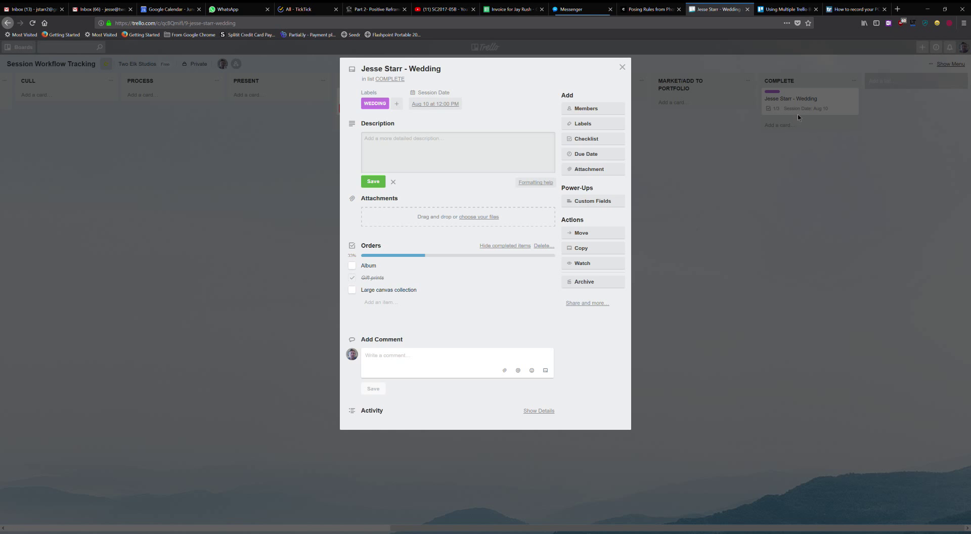
# Drag the client's wedding card from COMPLETE back into the PRESENT list, then scroll to the board's start
pyautogui.click(624, 69)
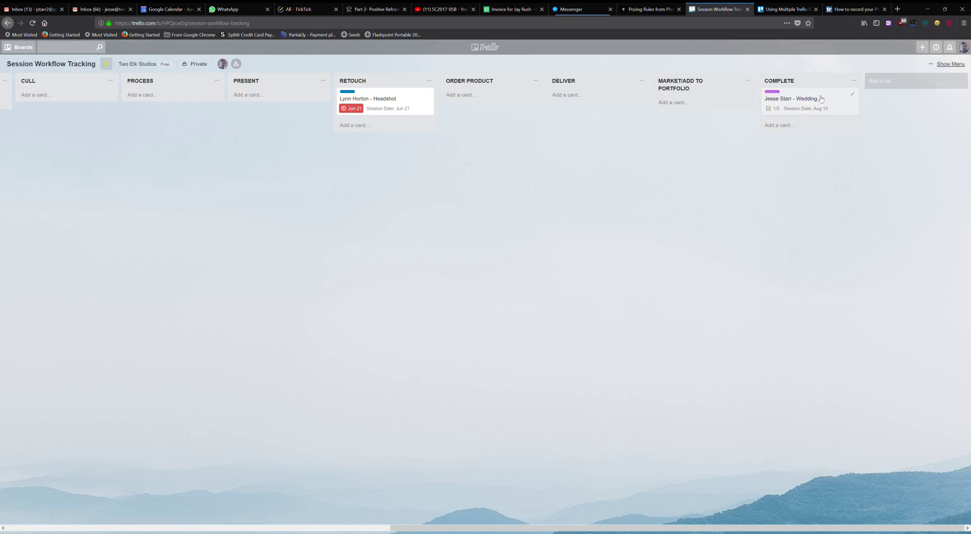
pyautogui.moveTo(804, 106); pyautogui.dragTo(277, 112)
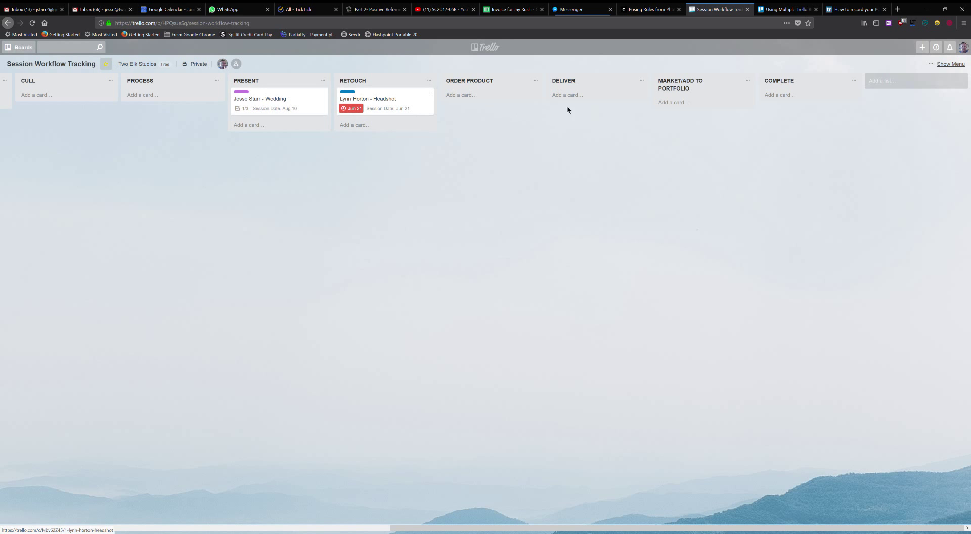
pyautogui.moveTo(602, 531); pyautogui.dragTo(701, 532)
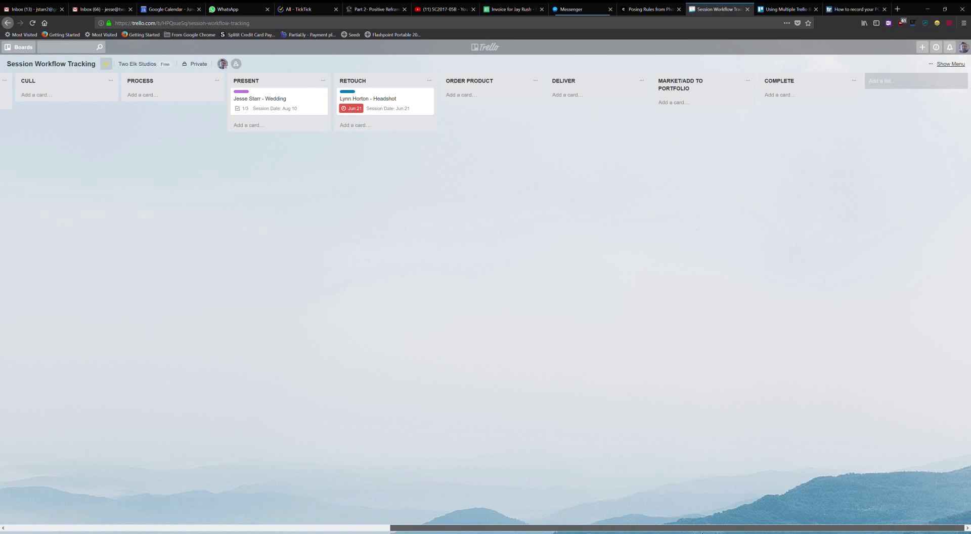
pyautogui.moveTo(685, 530); pyautogui.dragTo(204, 491)
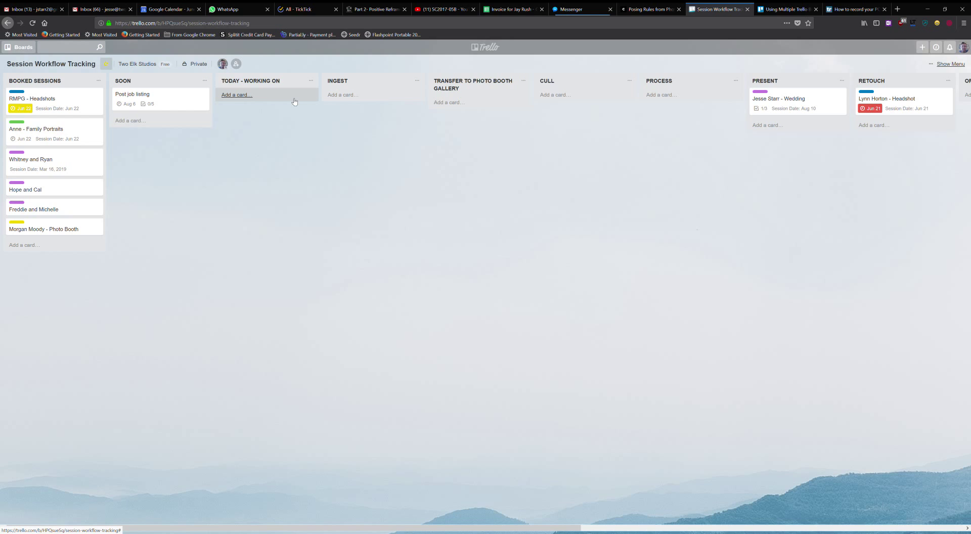
pyautogui.click(253, 98)
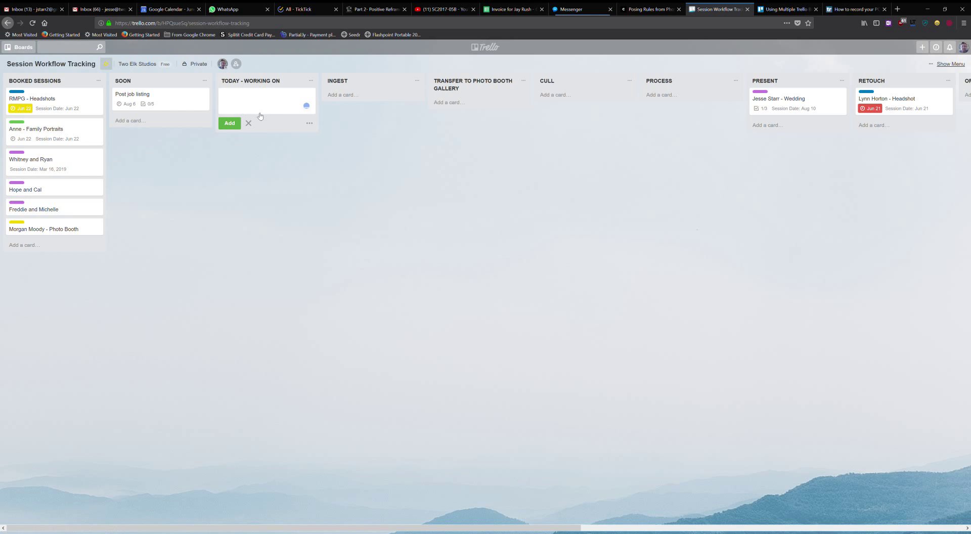
pyautogui.click(248, 123)
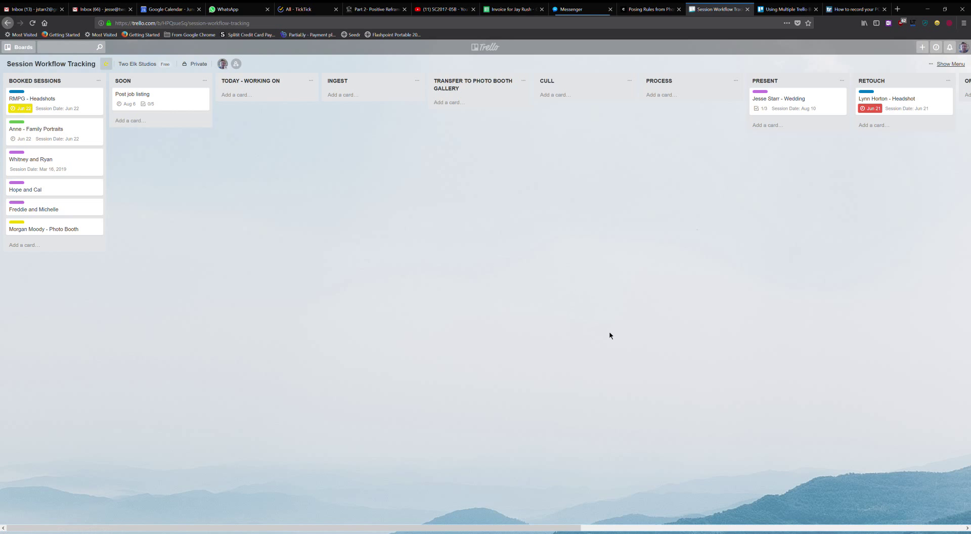